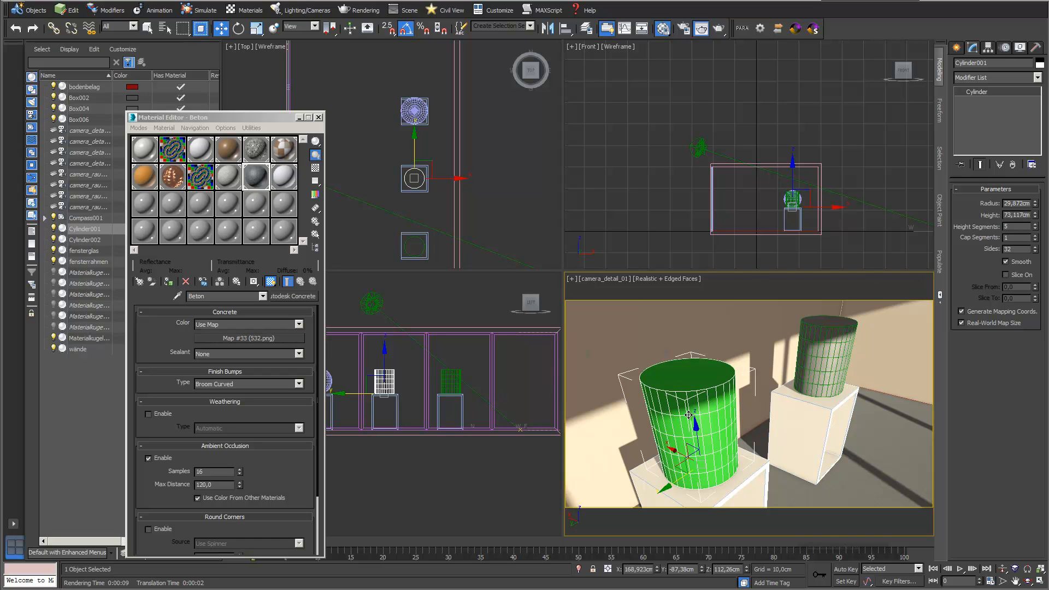
- Change the object color of the selected front cylinder to red from the 3ds Max palette
left_click(1039, 64)
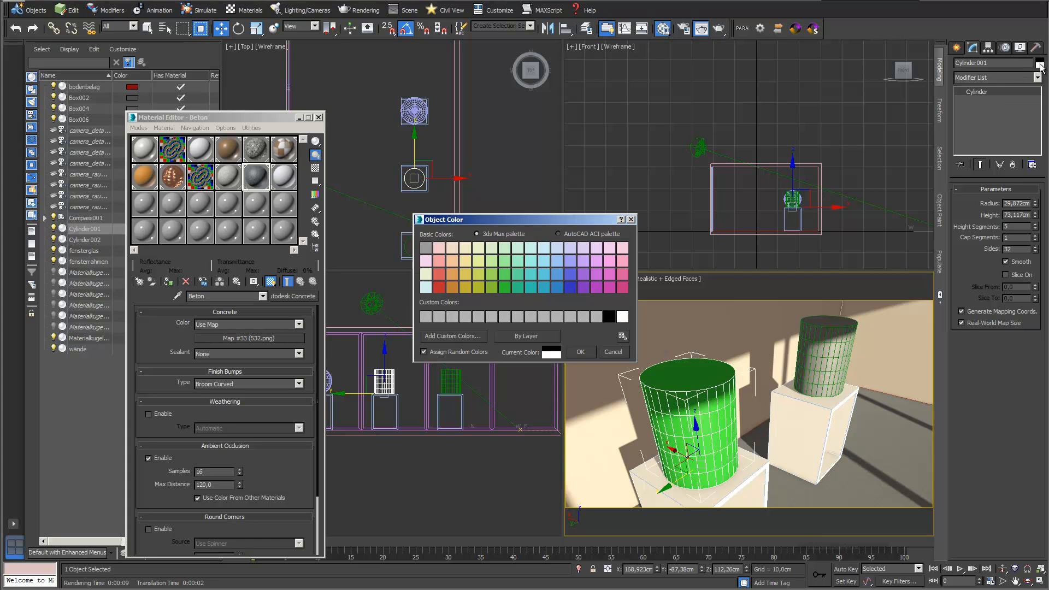
left_click_drag(554, 221, 610, 186)
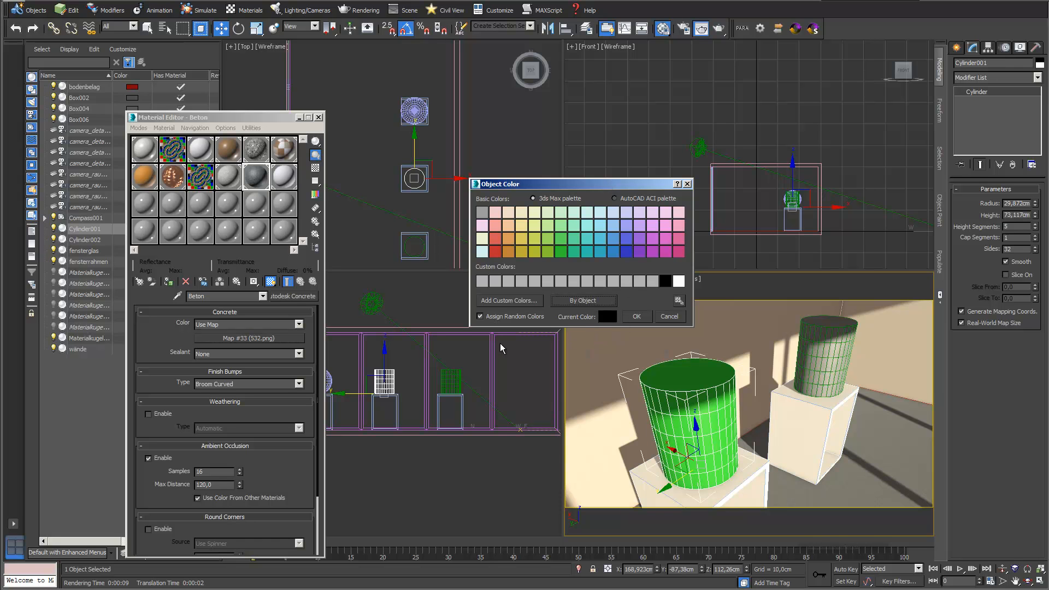
left_click(496, 252)
left_click(636, 317)
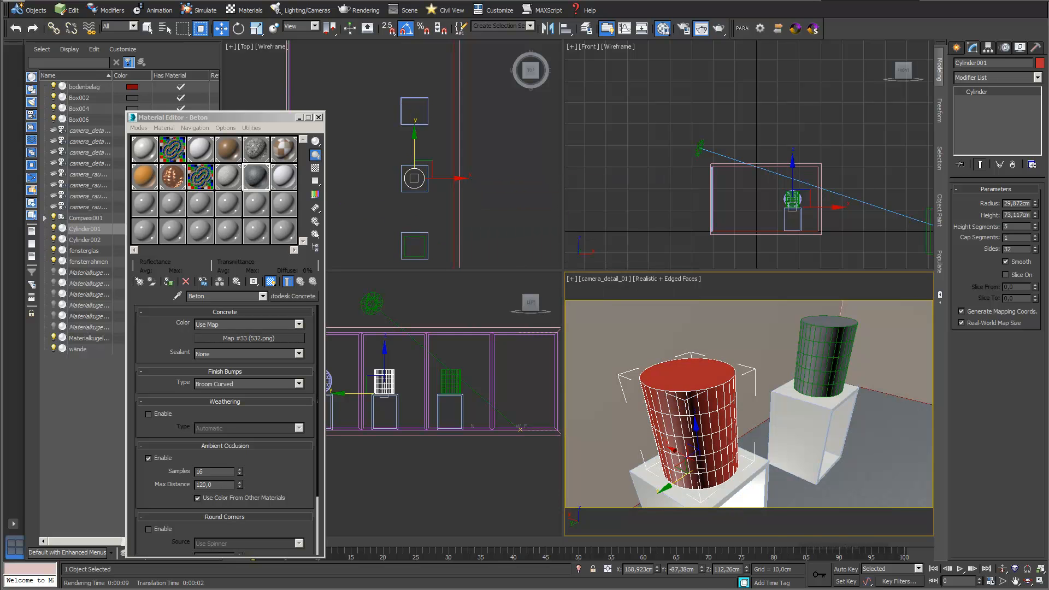
- Render the camera_detail_01 view and clear the rendered image out of the way
key("shift+q")
left_click(718, 30)
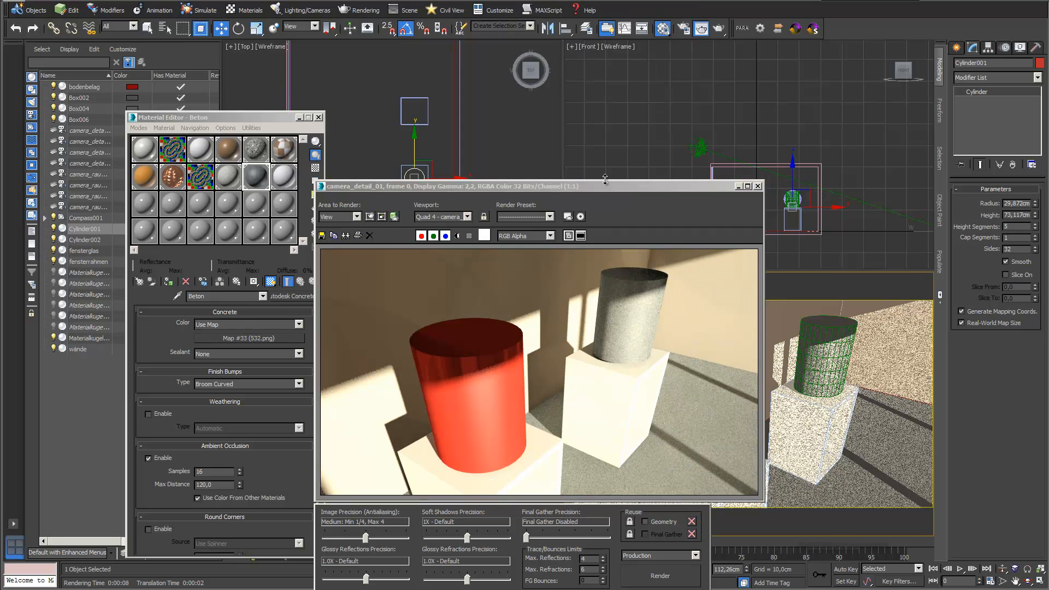
left_click_drag(612, 185, 538, 589)
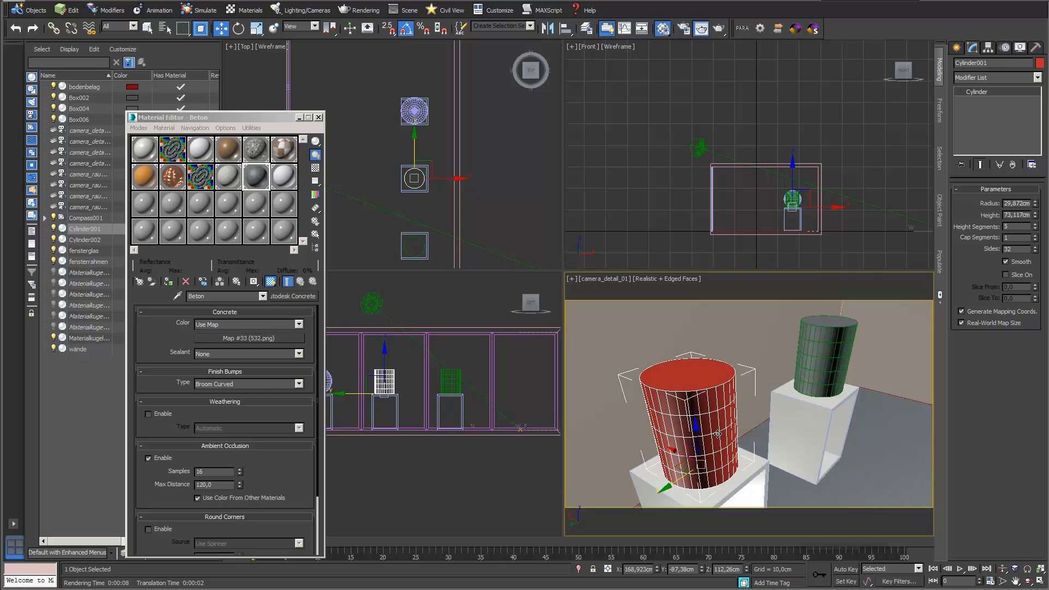
- Assign the orange Plastic material to the selected front cylinder
left_click(267, 117)
left_click_drag(267, 117, 291, 113)
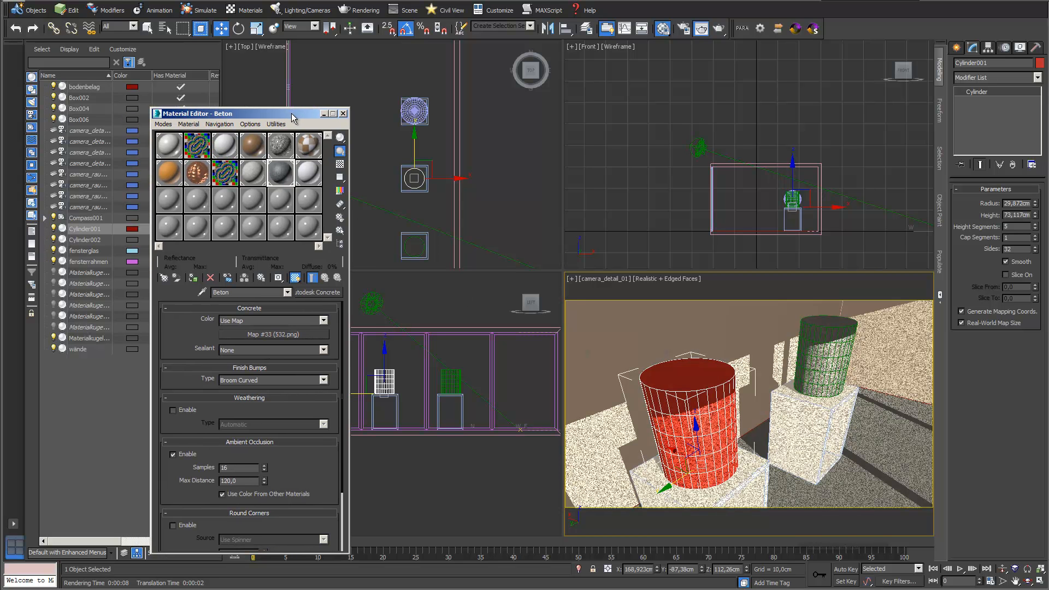
left_click(171, 175)
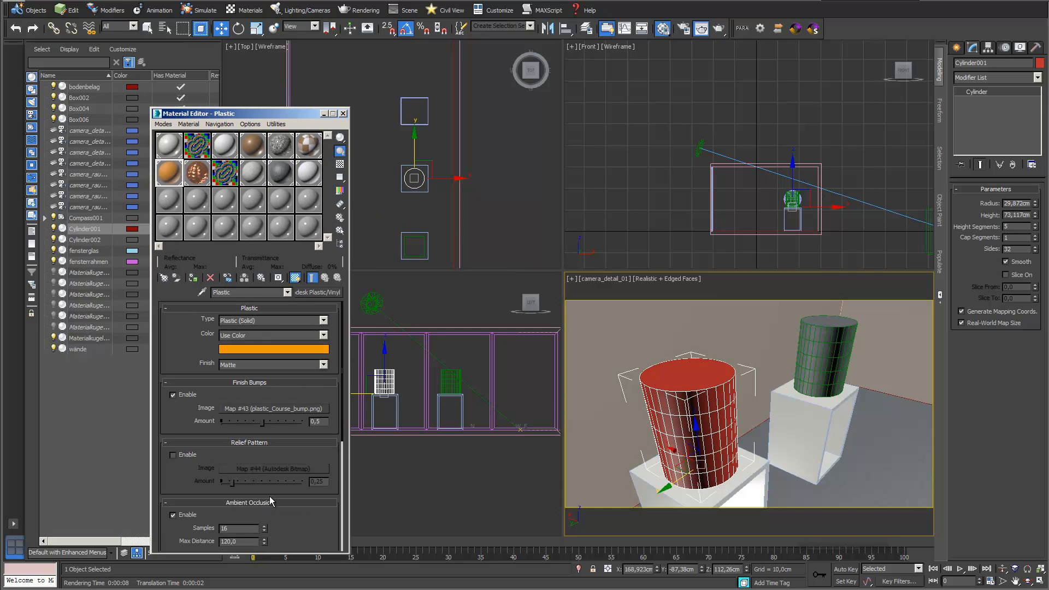
scroll(270, 496, "down", 4)
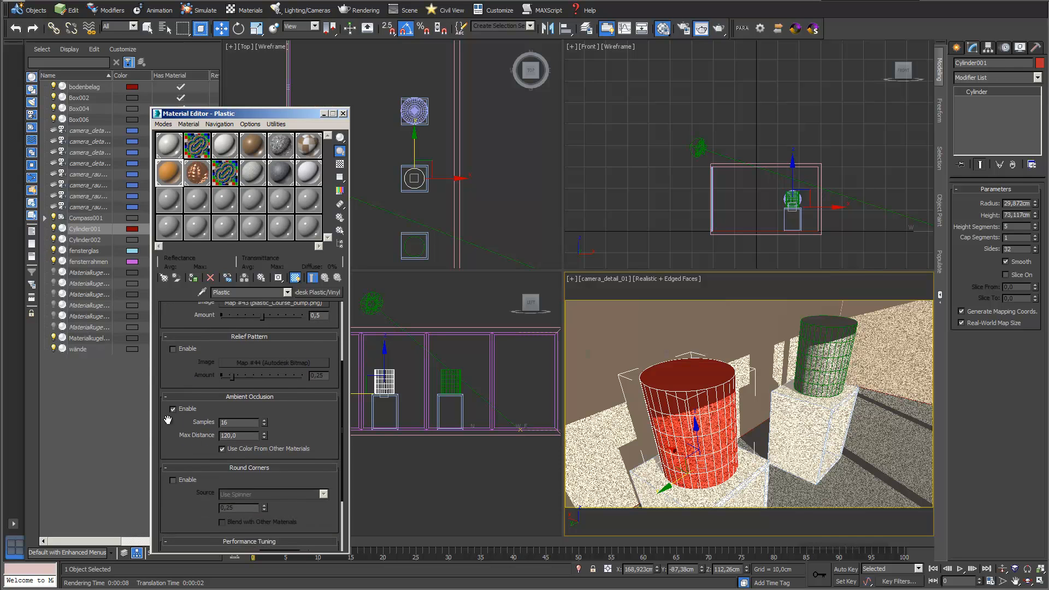
left_click(193, 278)
- Re-render the camera view and clone the earlier rendered image to compare the red cylinder with the plastic one
key("alt+Tab")
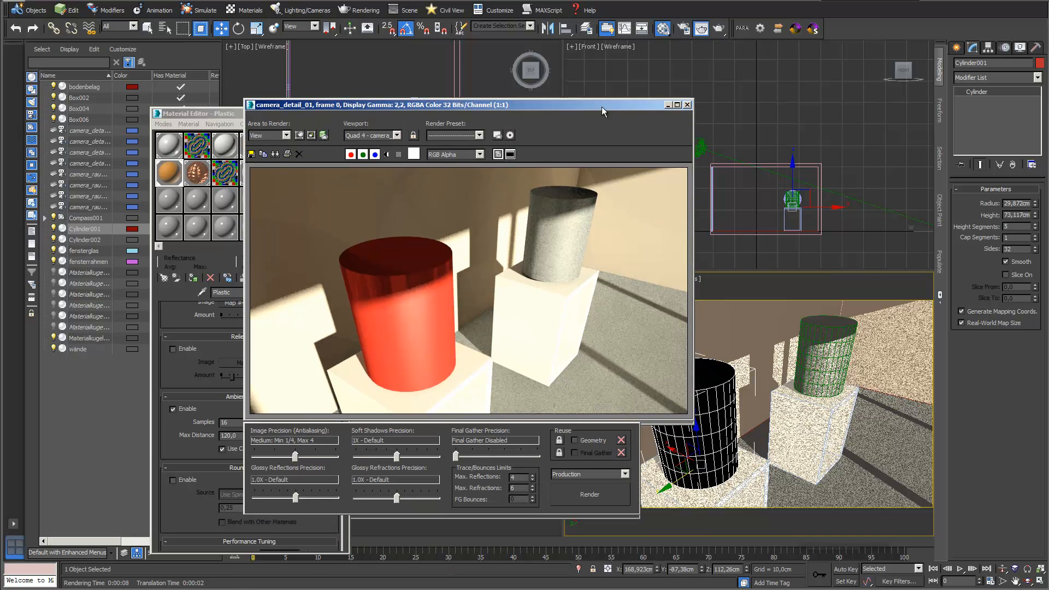
left_click(718, 28)
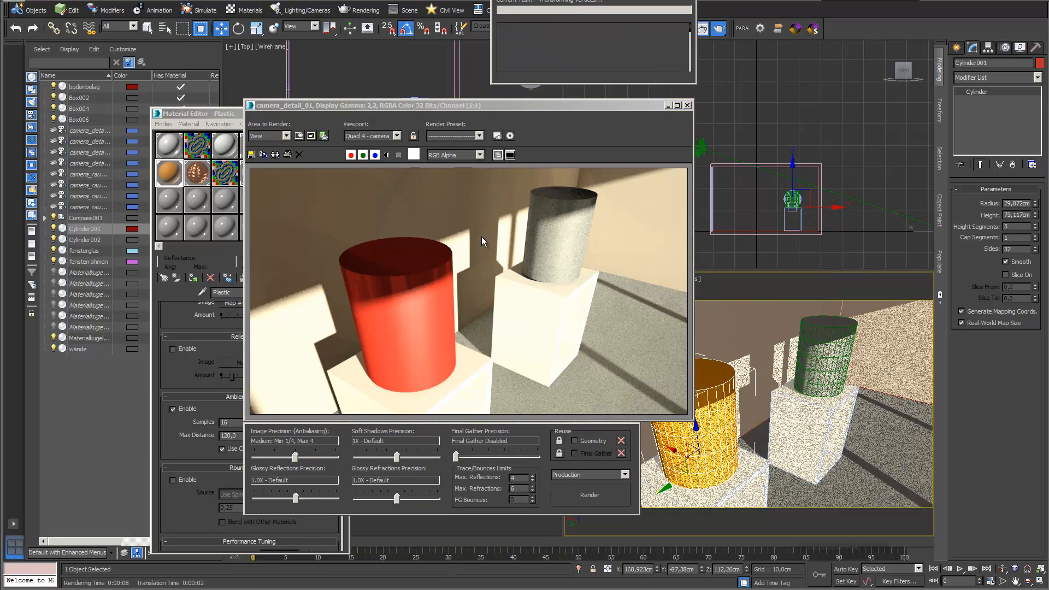
left_click(275, 155)
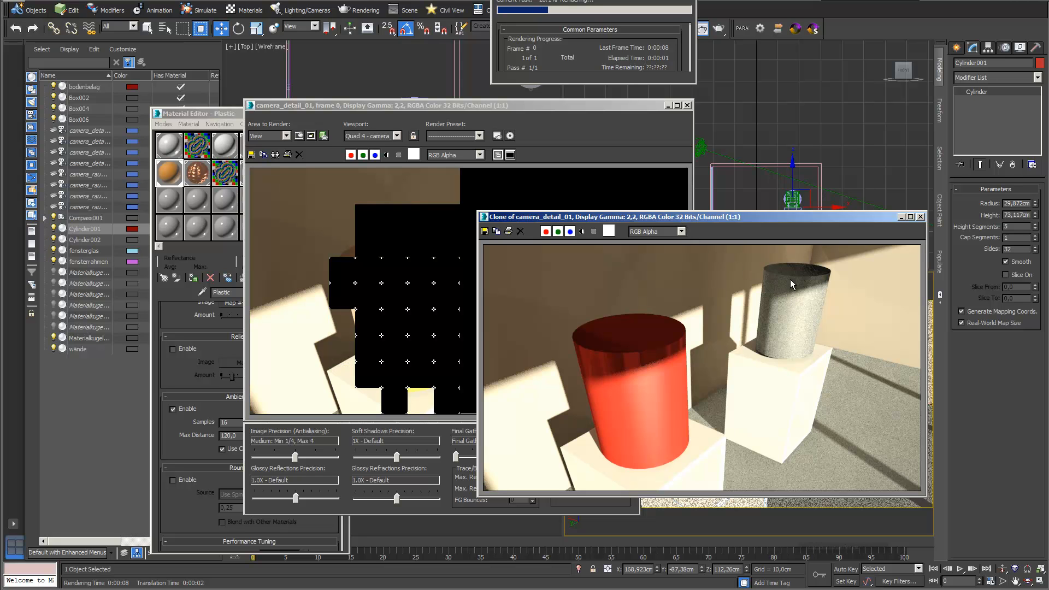
left_click(570, 106)
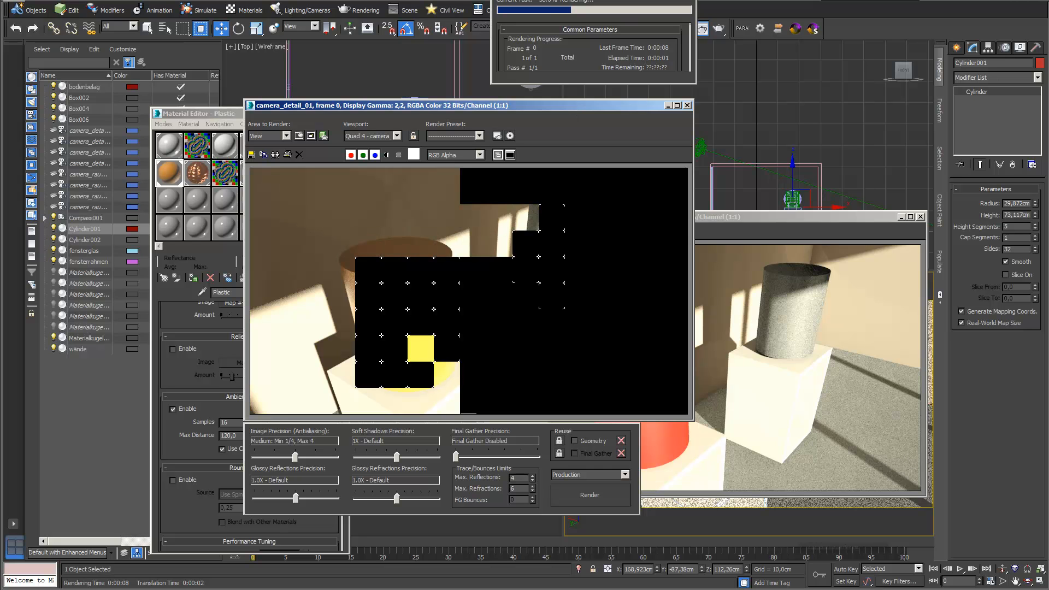
left_click_drag(374, 106, 210, 56)
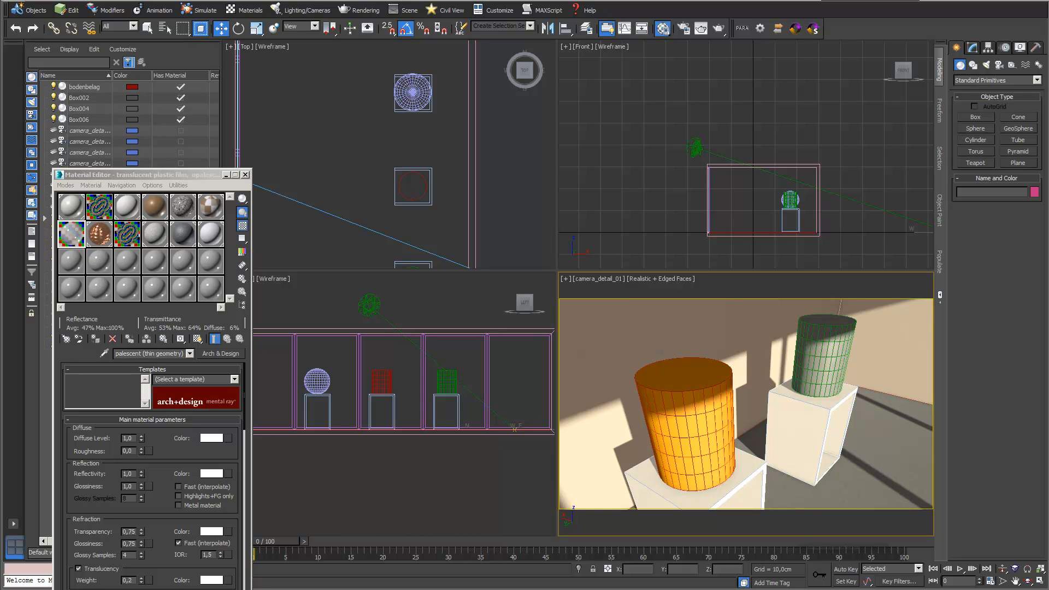
- Check the Generate Mapping Coords. and Real-World Map Size settings of the front cylinder and the sphere
left_click(691, 416)
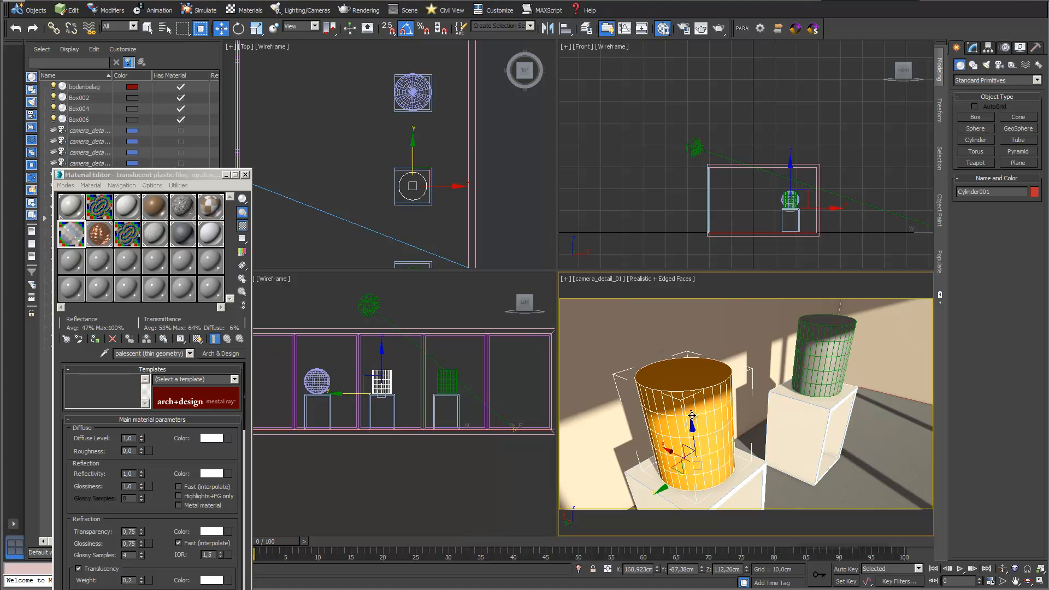
left_click(973, 48)
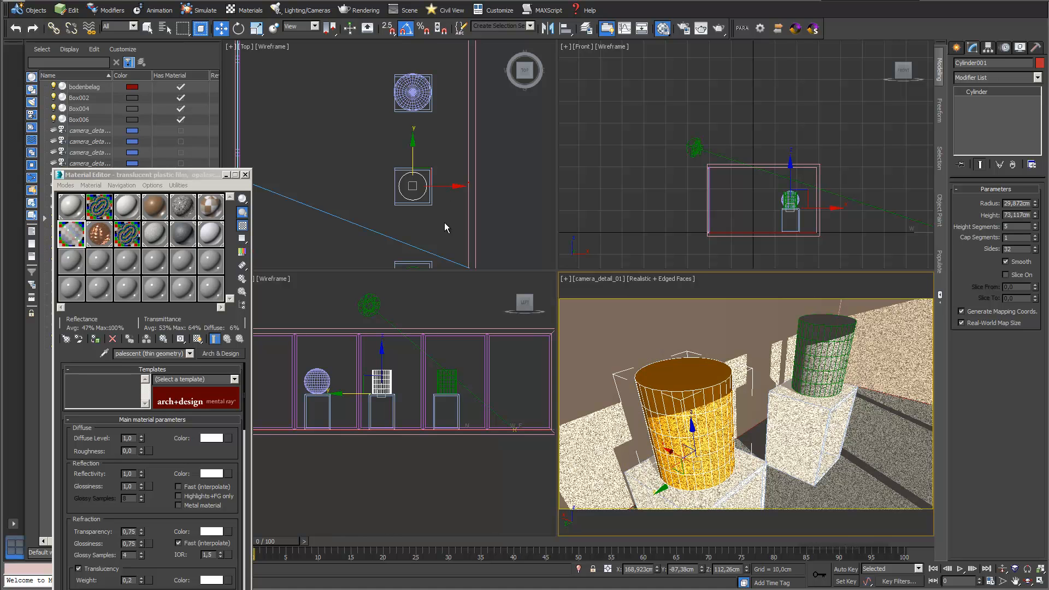
left_click(419, 92)
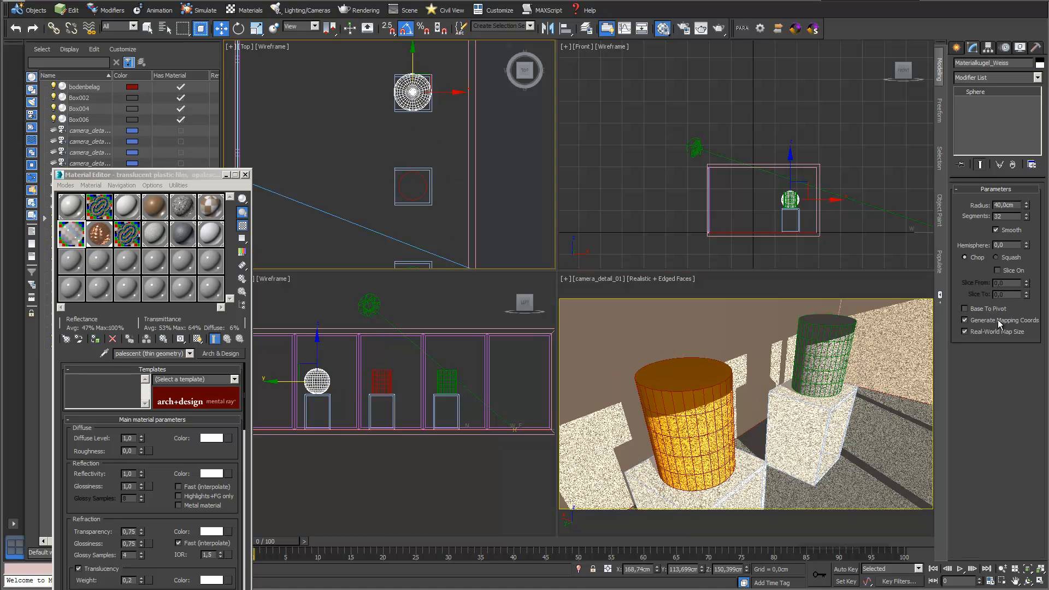
left_click(716, 431)
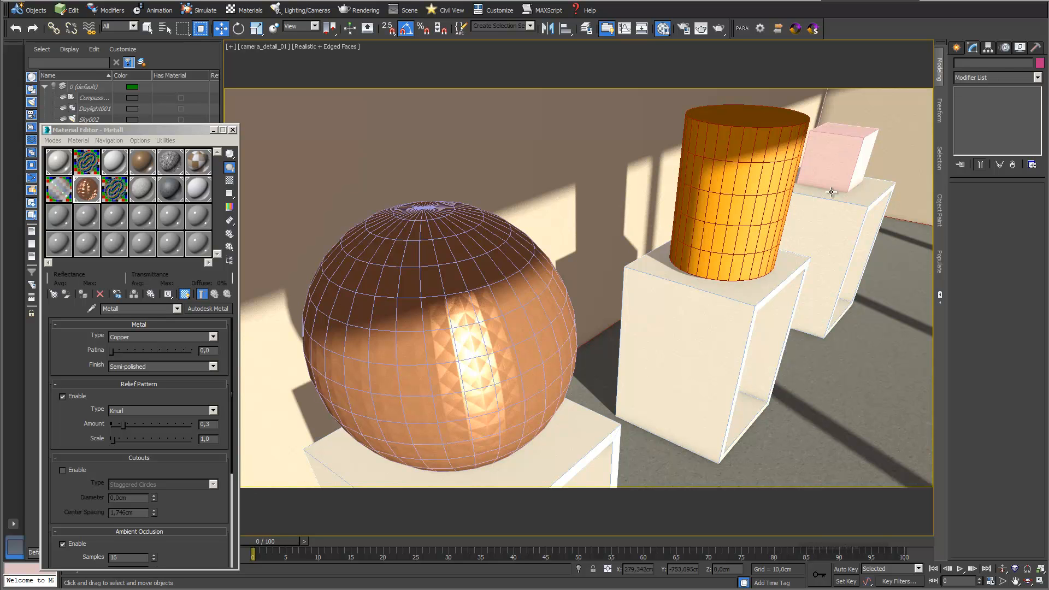
- Select the sphere, the cylinder, the small cube and their three pedestals together
left_click(719, 320)
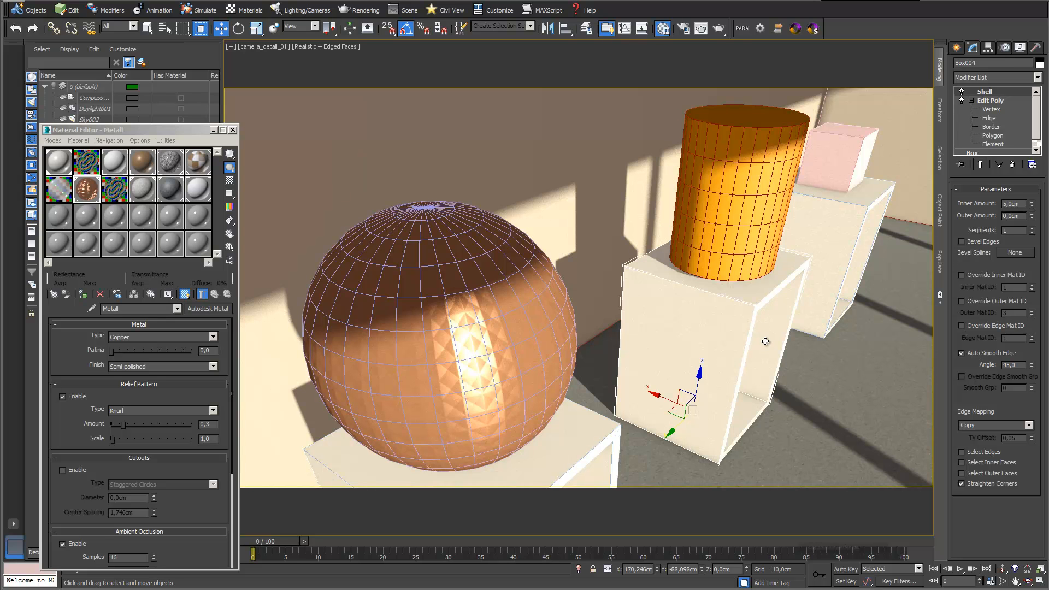
left_click(446, 350)
left_click(572, 438, "ctrl")
left_click(704, 310, "ctrl")
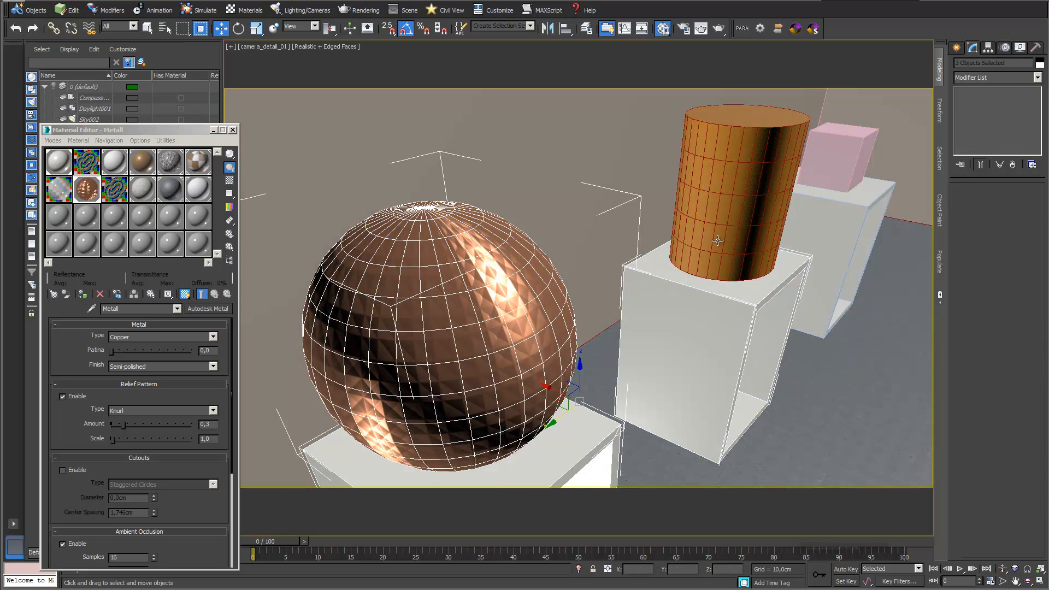
left_click(718, 241, "ctrl")
left_click(819, 153, "ctrl")
left_click(837, 219, "ctrl")
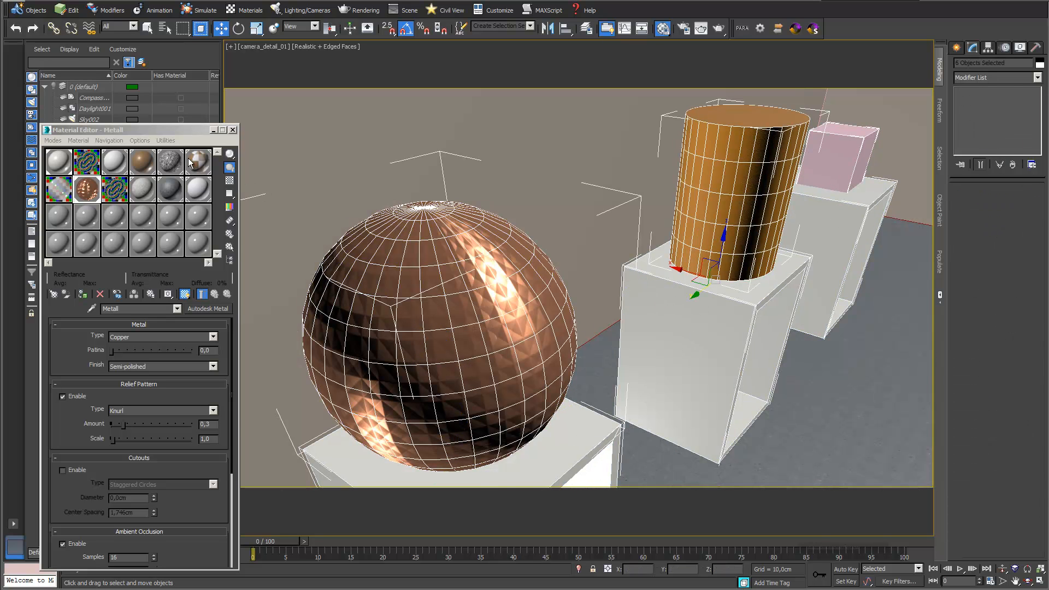
- Browse the Autodesk Material Library's Wood category for a replacement of the 3D Objekt Weiss-Basis material in the first sample slot
left_click_drag(141, 130, 206, 109)
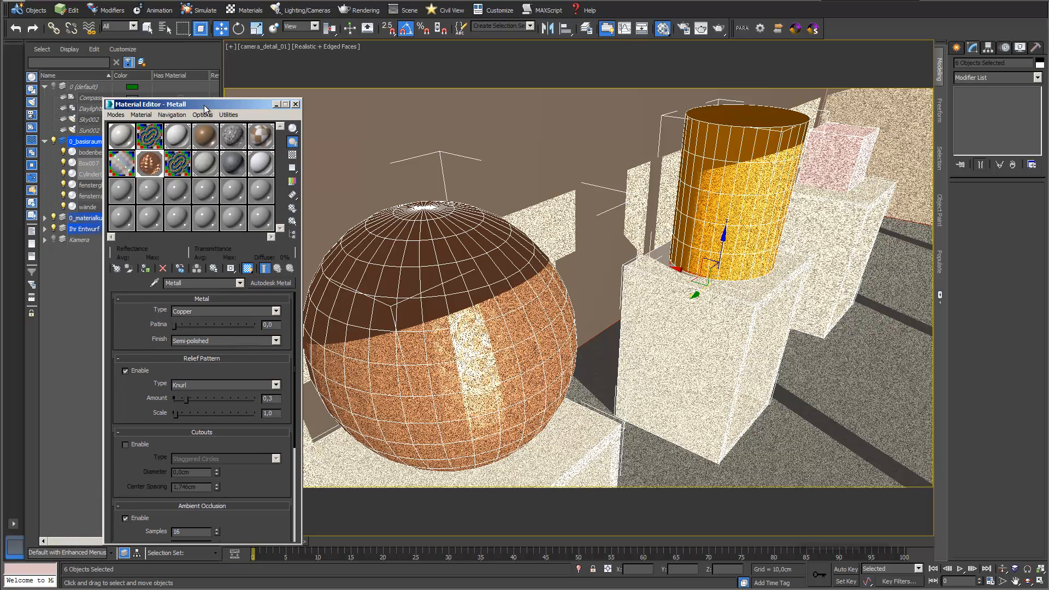
left_click(122, 137)
left_click(116, 269)
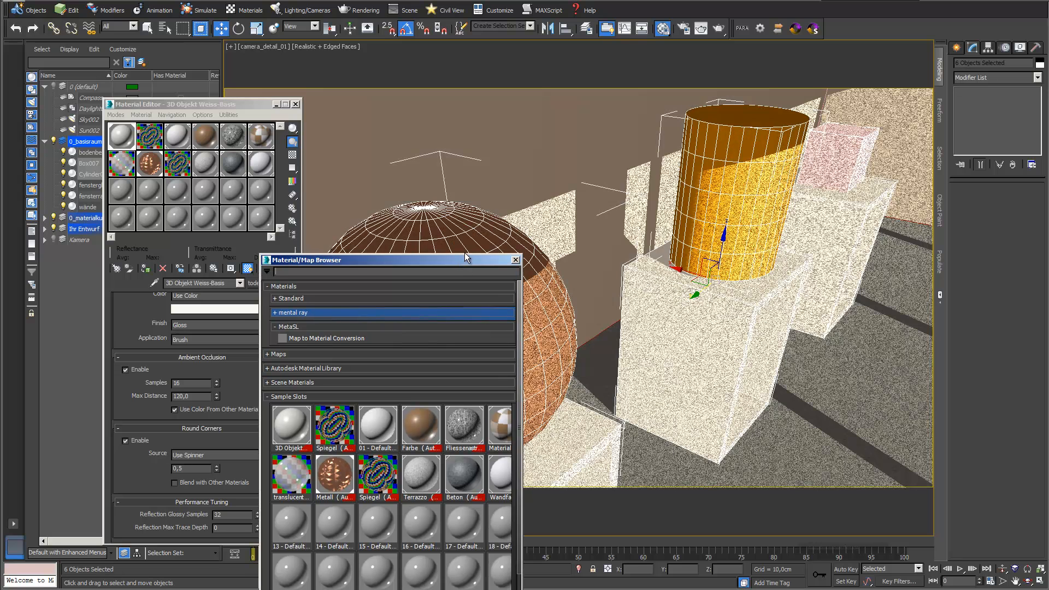
left_click(273, 294)
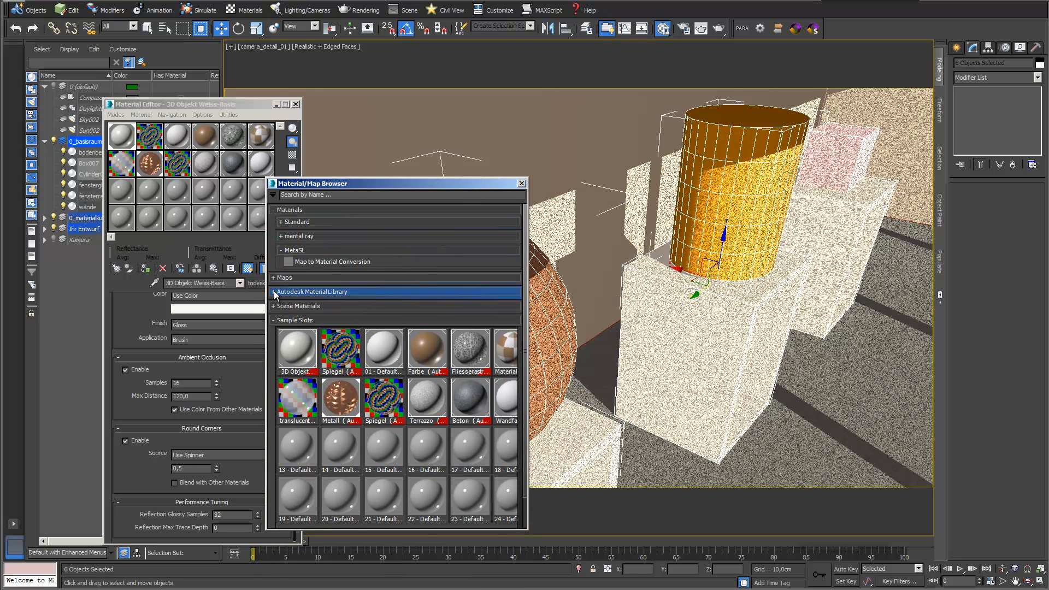
scroll(528, 316, "down", 3)
scroll(528, 344, "down", 3)
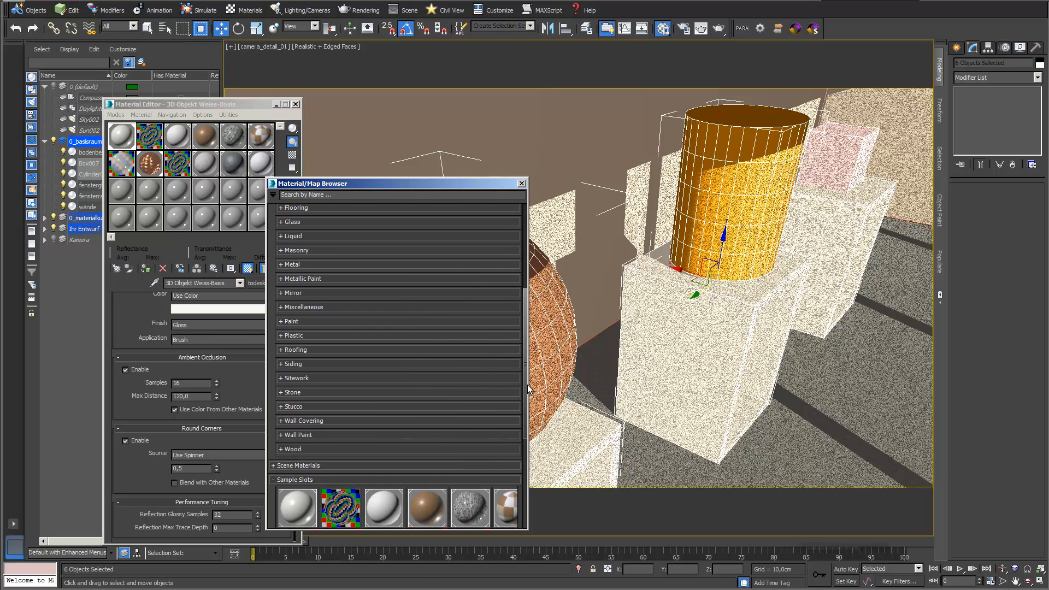
left_click(284, 443)
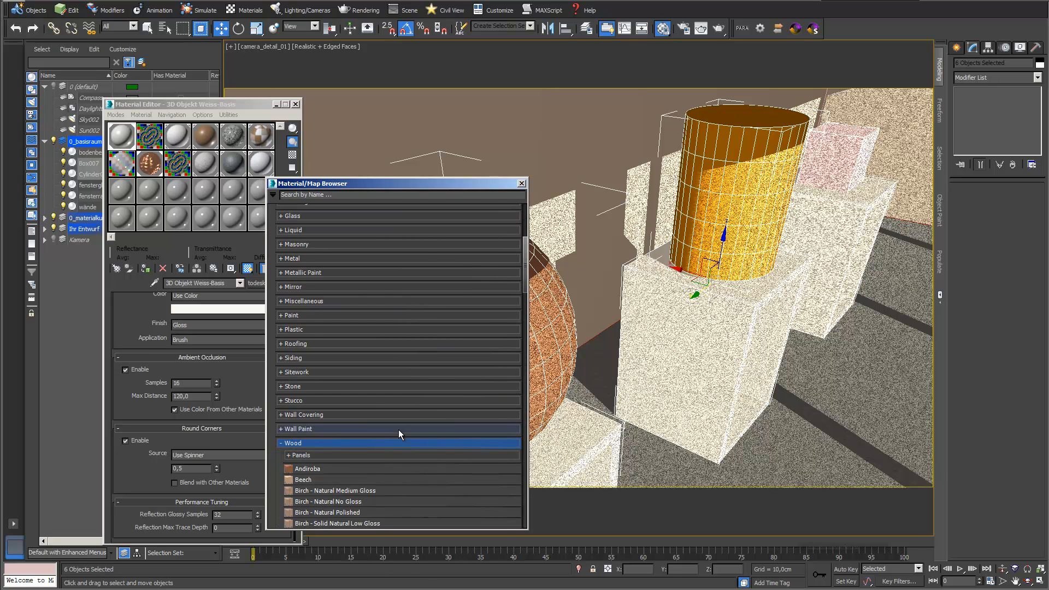
- Load Birch - Solid Natural Low Gloss and assign it to the selected objects with its texture shown in the viewport
left_click_drag(441, 182, 437, 129)
scroll(519, 237, "down", 3)
scroll(518, 239, "down", 1)
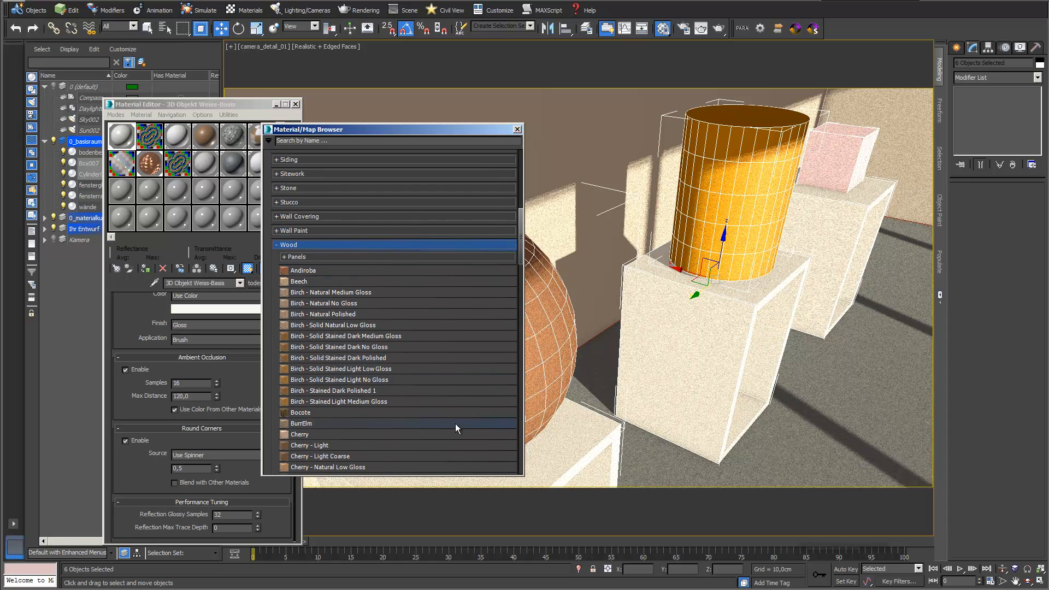
double_click(284, 324)
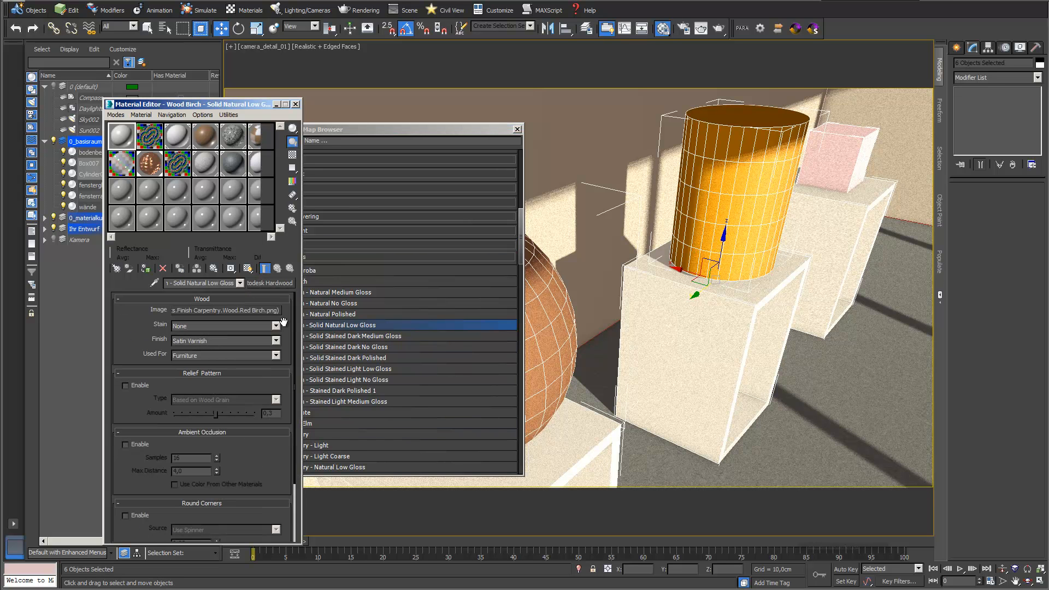
left_click(145, 269)
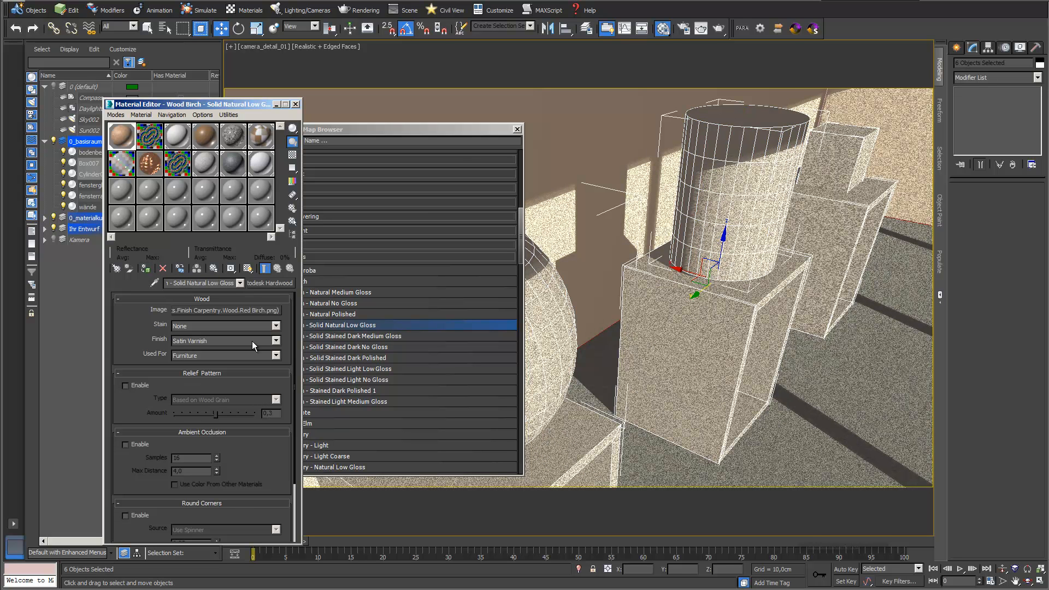
left_click(248, 269)
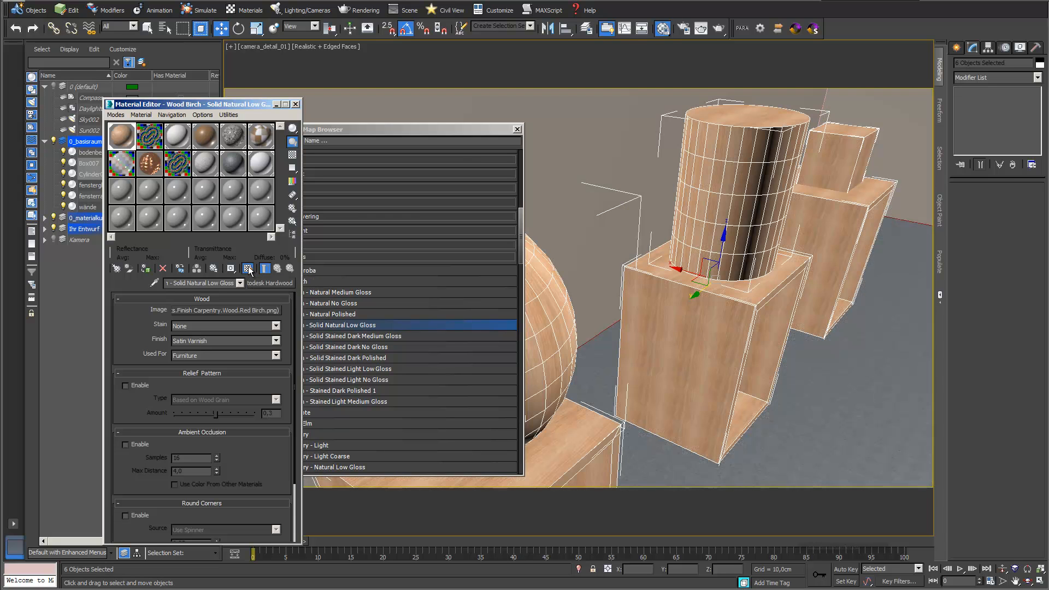
- Enable the birch material's Ambient Occlusion with max distance 120 and color from other materials, and render the camera view
scroll(267, 453, "down", 3)
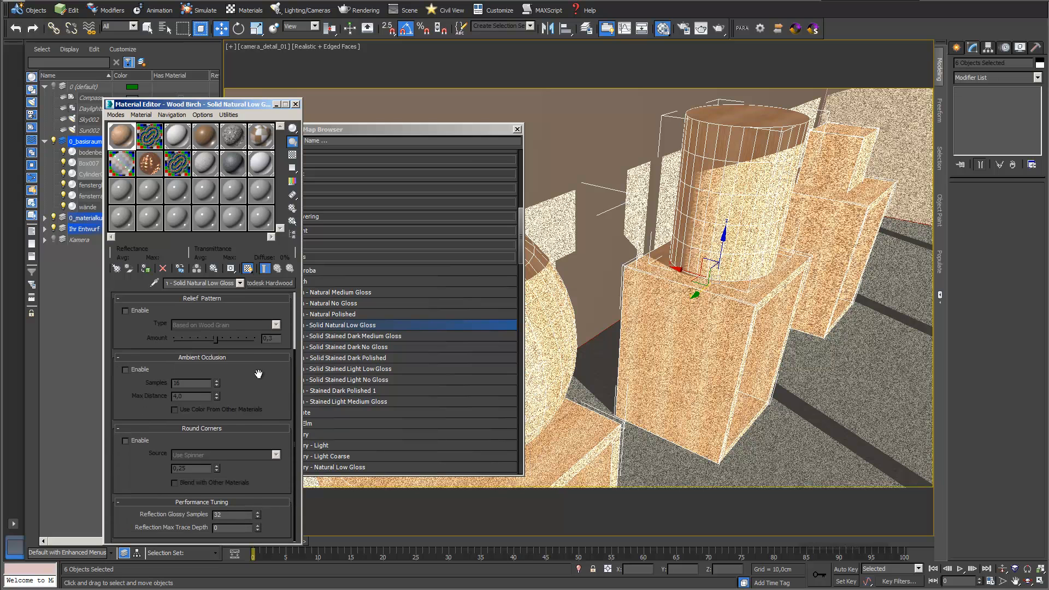
left_click(126, 370)
left_click(196, 397)
type("120")
key("Return")
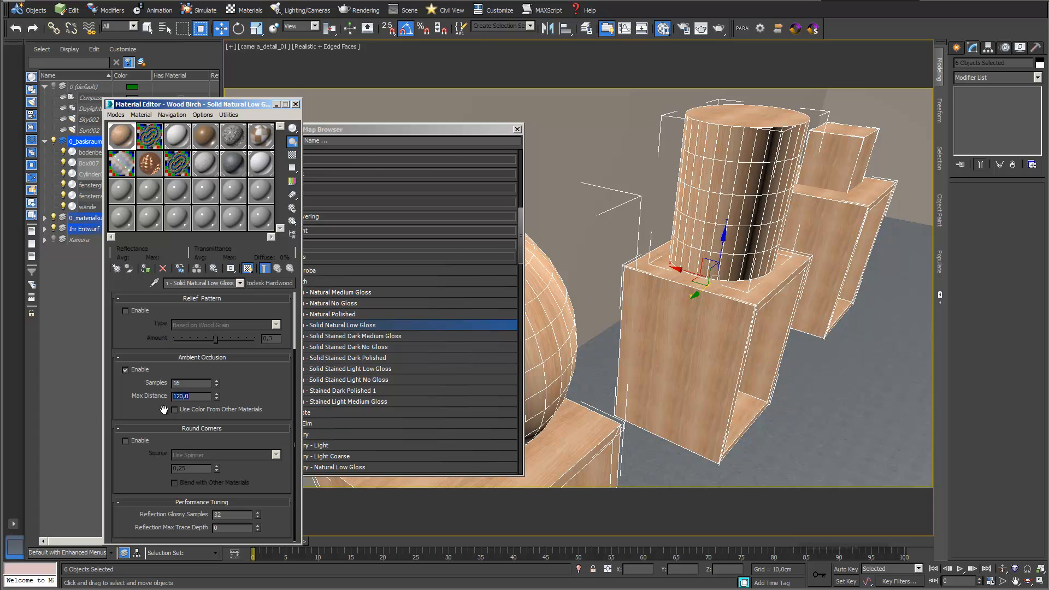
left_click(175, 410)
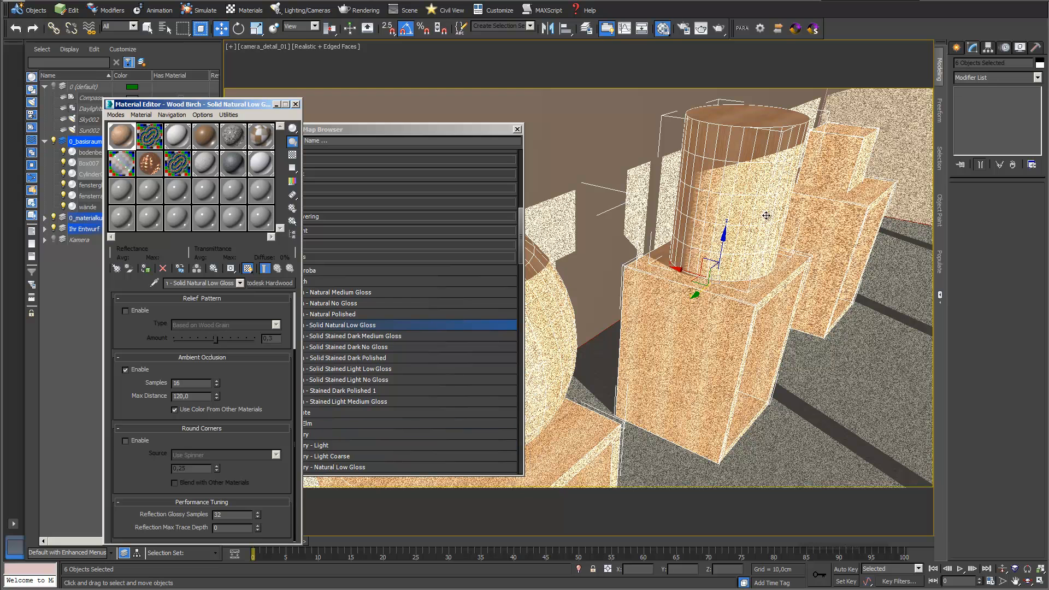
left_click(719, 30)
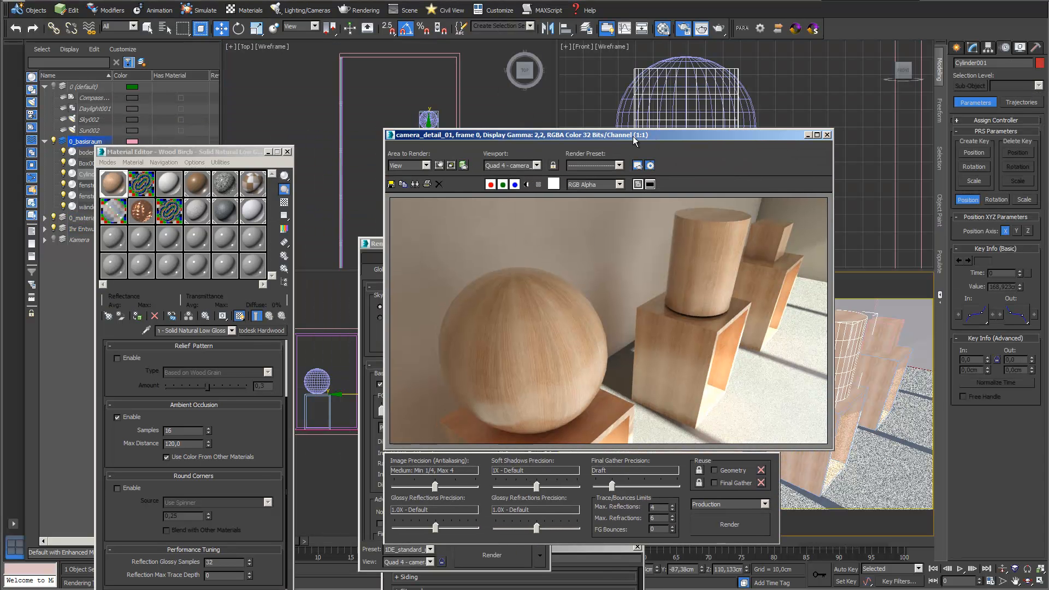
- Replace the birch material's wood image with the beechwood_galliano texture from the Mats folder
left_click(194, 153)
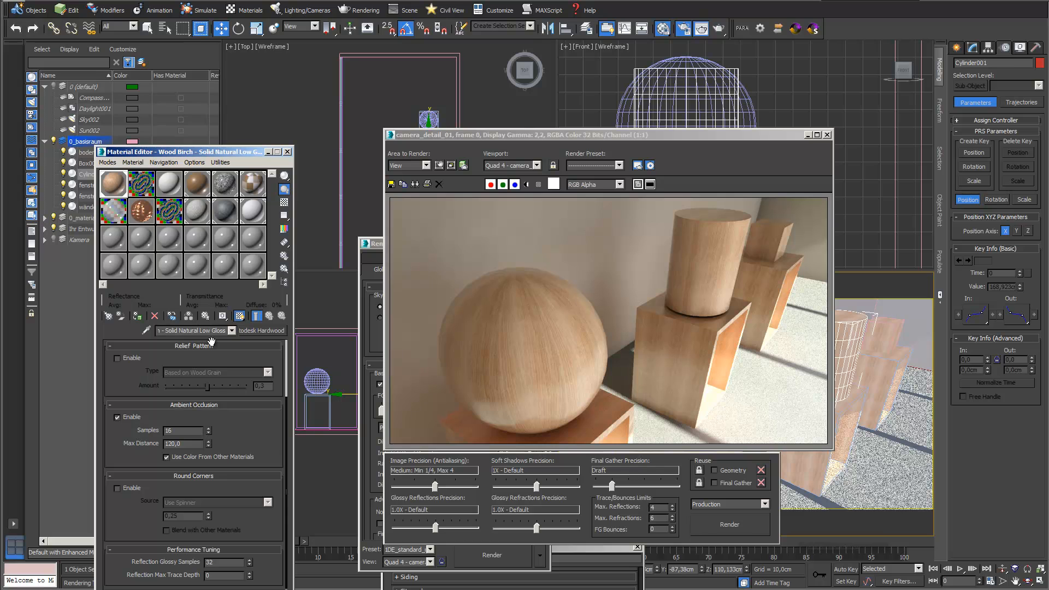
left_click_drag(273, 431, 273, 512)
left_click_drag(142, 399, 131, 402)
left_click(195, 360)
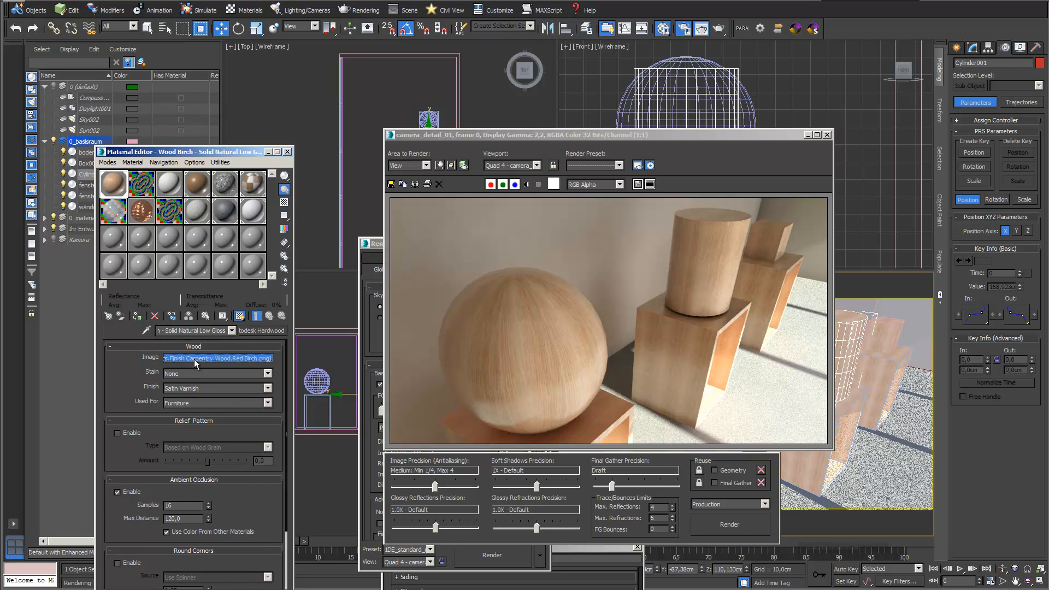
left_click(218, 360)
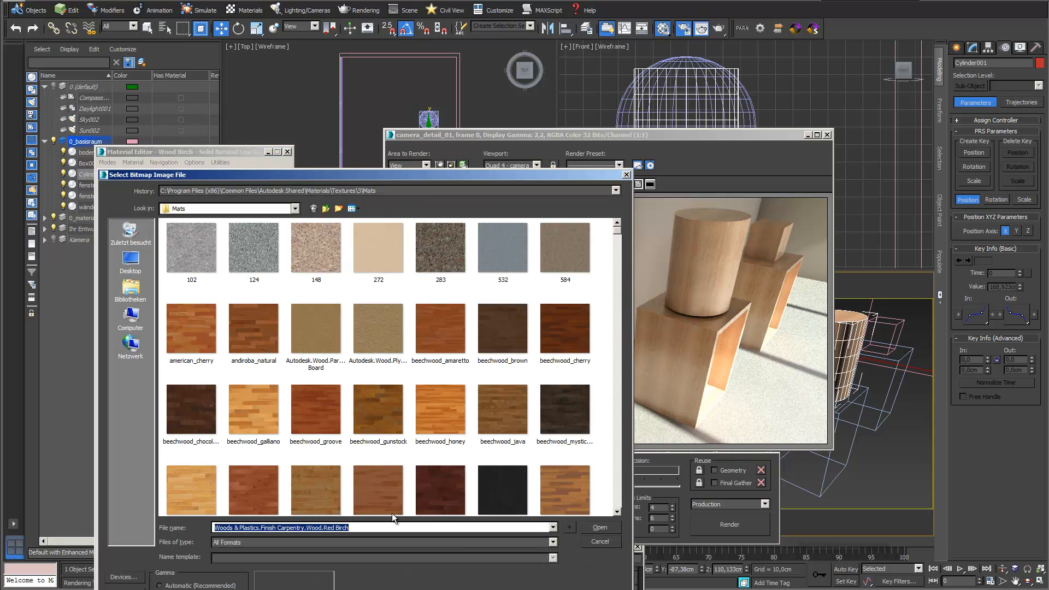
left_click(253, 417)
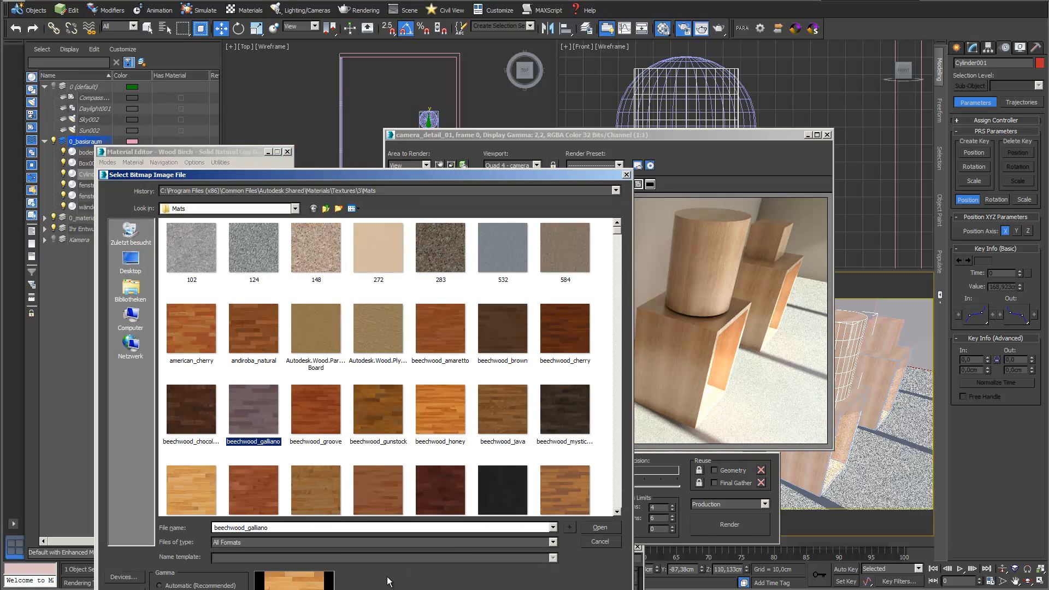
left_click(606, 527)
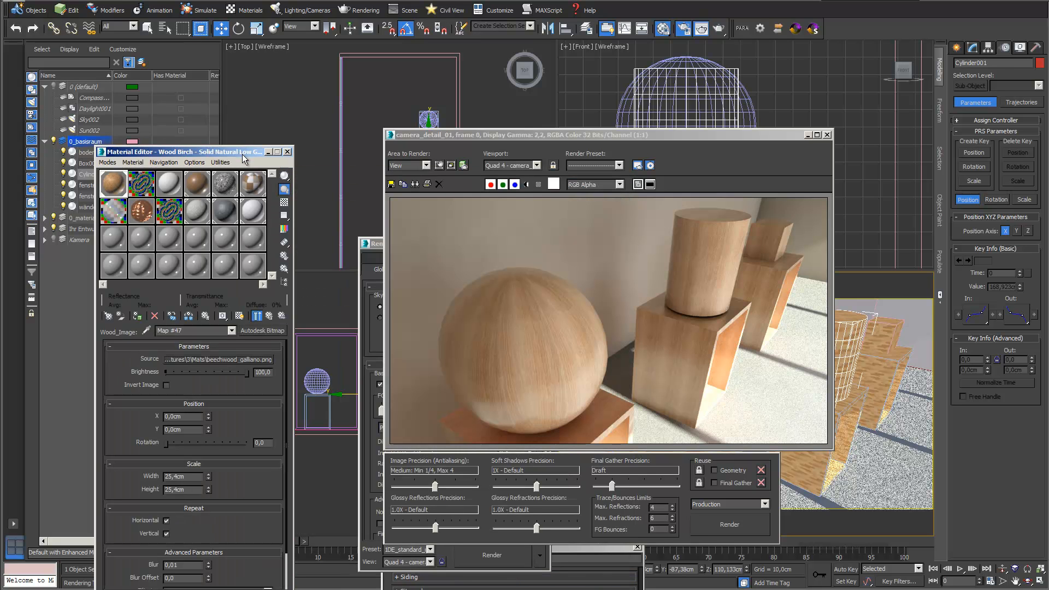
- Rearrange the material editor and render windows and render the camera view with the new wood texture
left_click_drag(244, 147, 239, 88)
left_click_drag(701, 134, 541, 74)
left_click(583, 464)
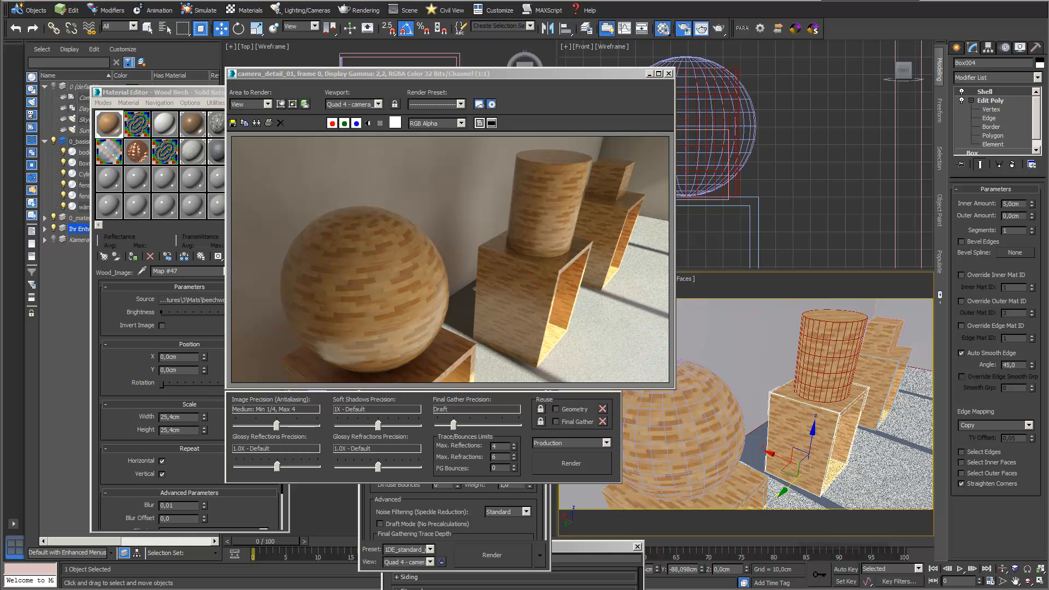
- Consult the help page on the Missing Map Coordinates dialog, including its example image
left_click_drag(809, 589, 711, 0)
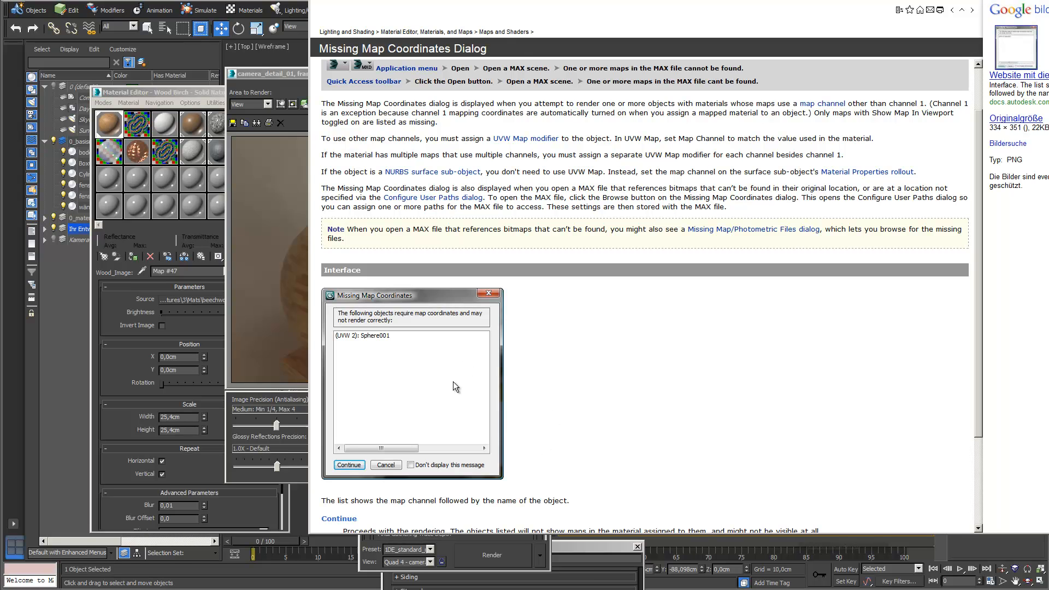
left_click_drag(705, 0, 705, 5)
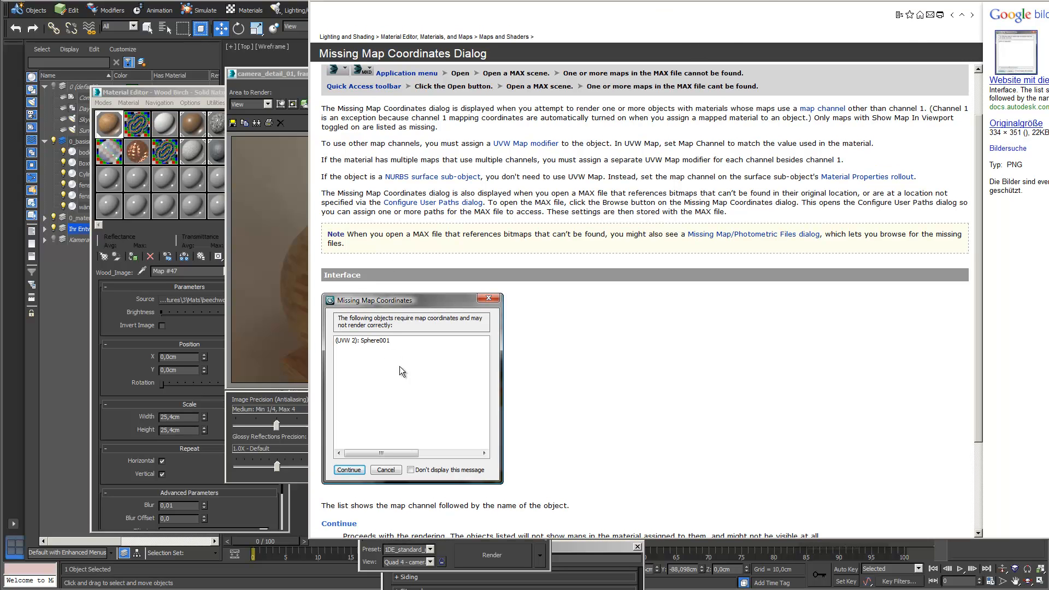
left_click_drag(779, 0, 913, 589)
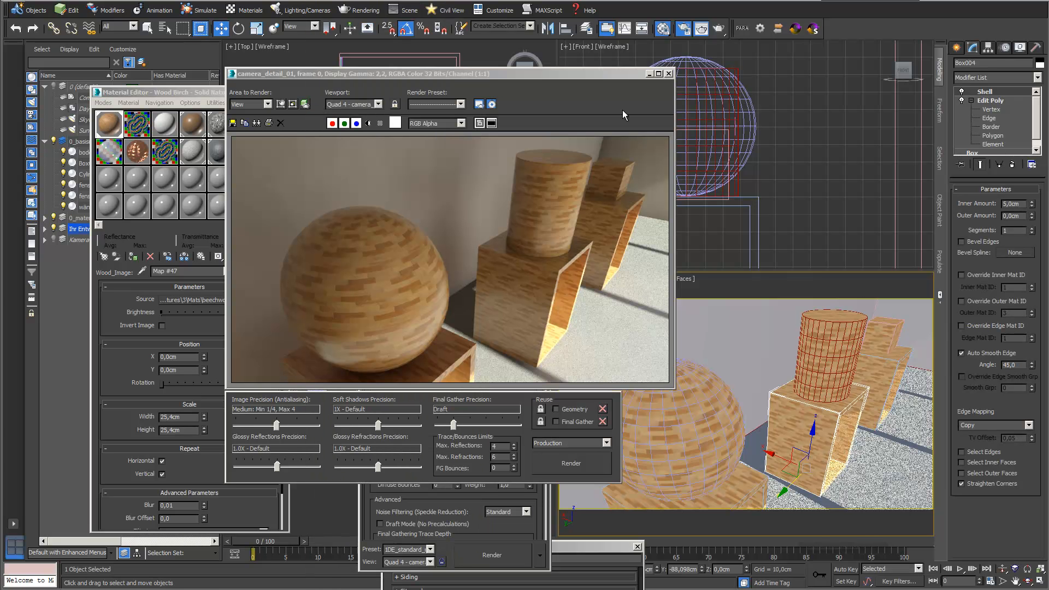
- Move the open render windows off the viewports and isolate the pedestal under the cylinder
left_click_drag(614, 74, 79, 284)
left_click(465, 290)
left_click_drag(484, 245, 230, 428)
left_click_drag(599, 544, 601, 589)
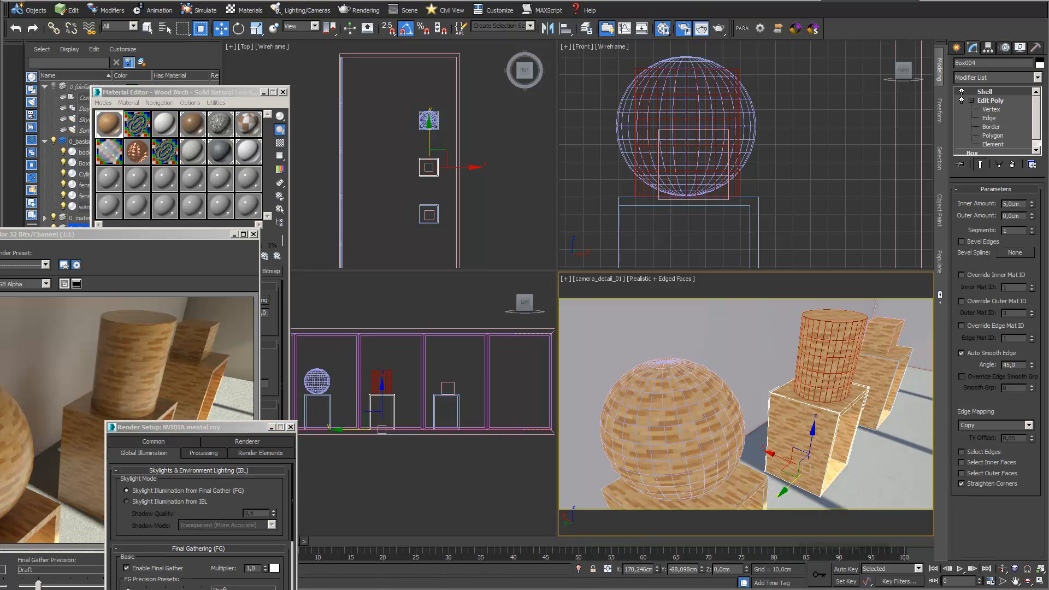
left_click(578, 569)
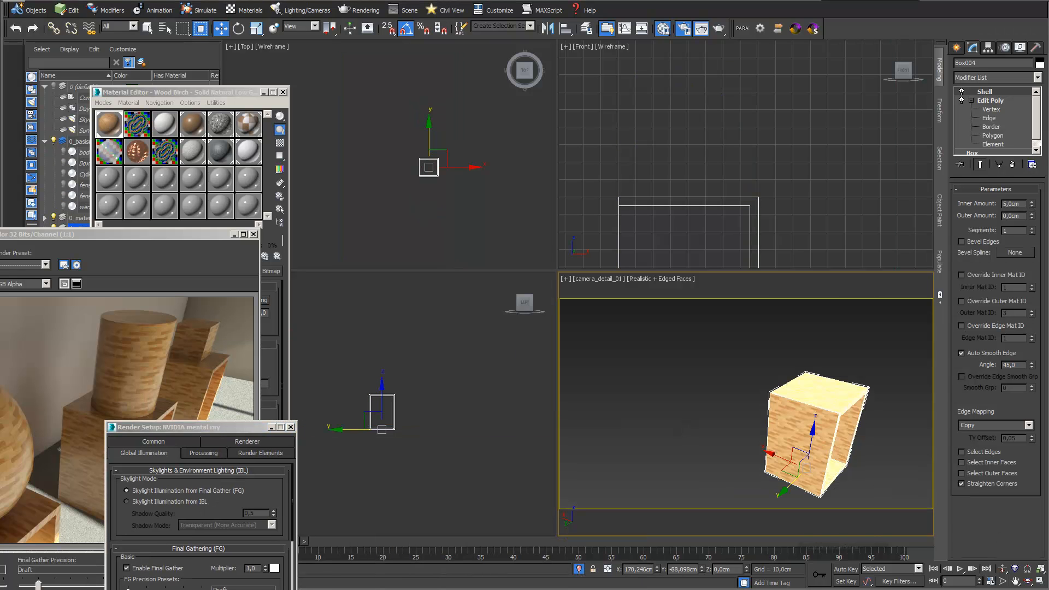
- Show the isolated pedestal's upper front corner in an orthographic view and set the viewport display to Shaded
key("u")
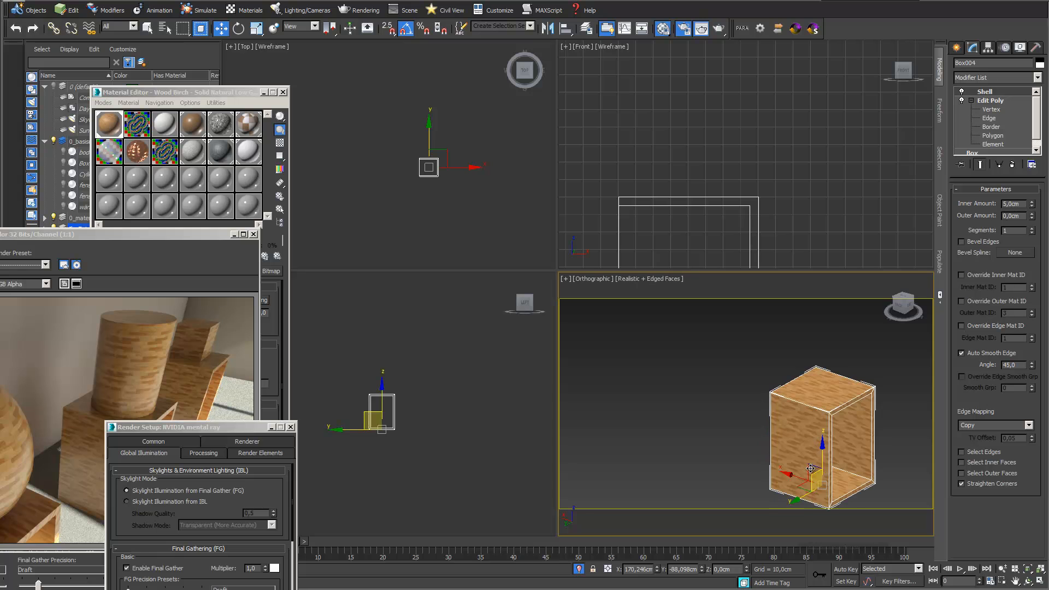
middle_click_drag(836, 437, 769, 422)
scroll(769, 422, "up", 3)
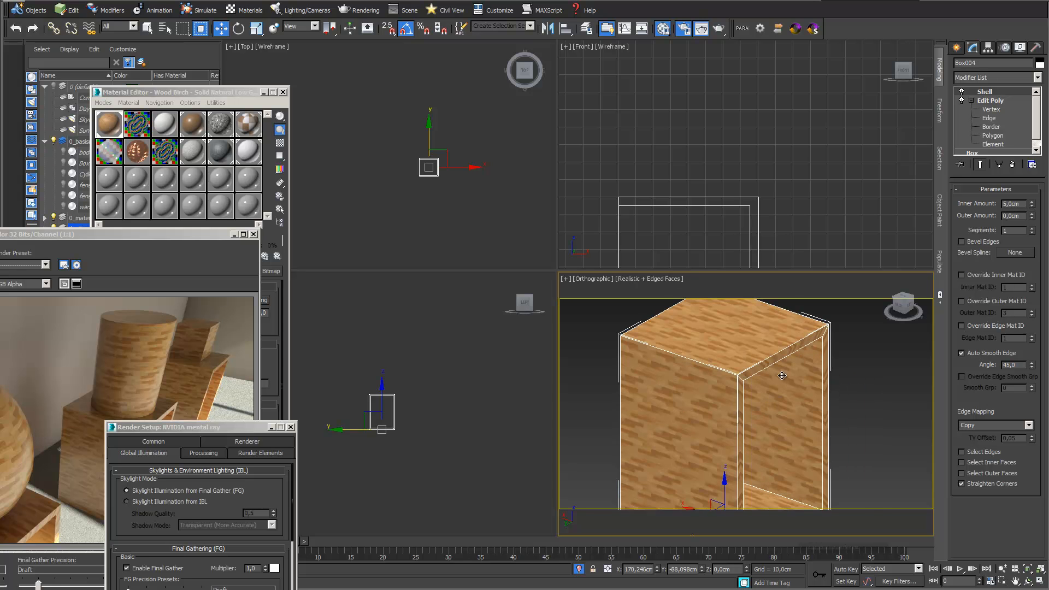
scroll(773, 377, "up", 4)
scroll(773, 375, "up", 2)
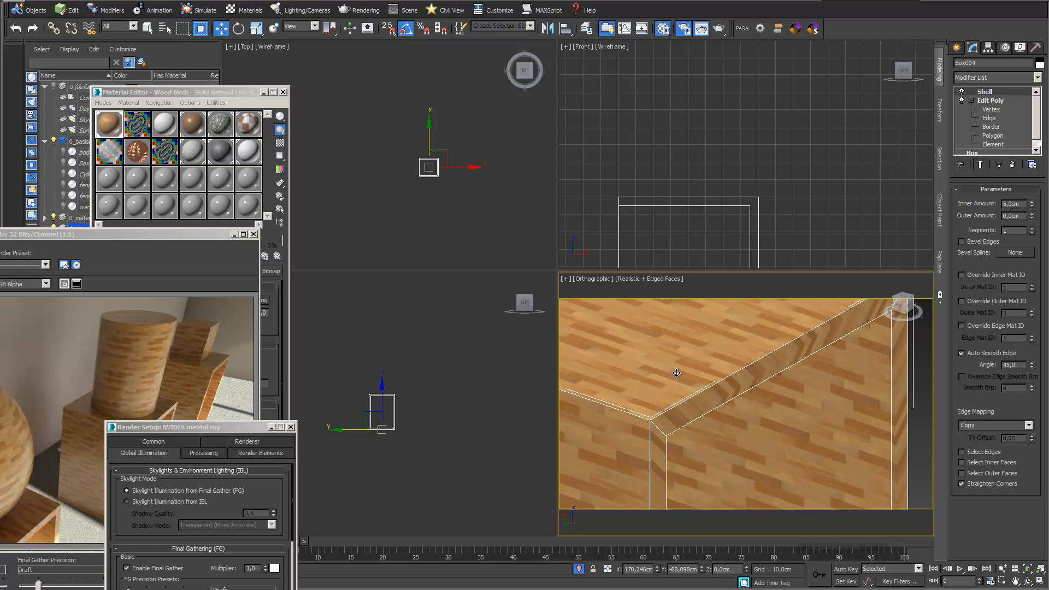
left_click(658, 280)
left_click(676, 299)
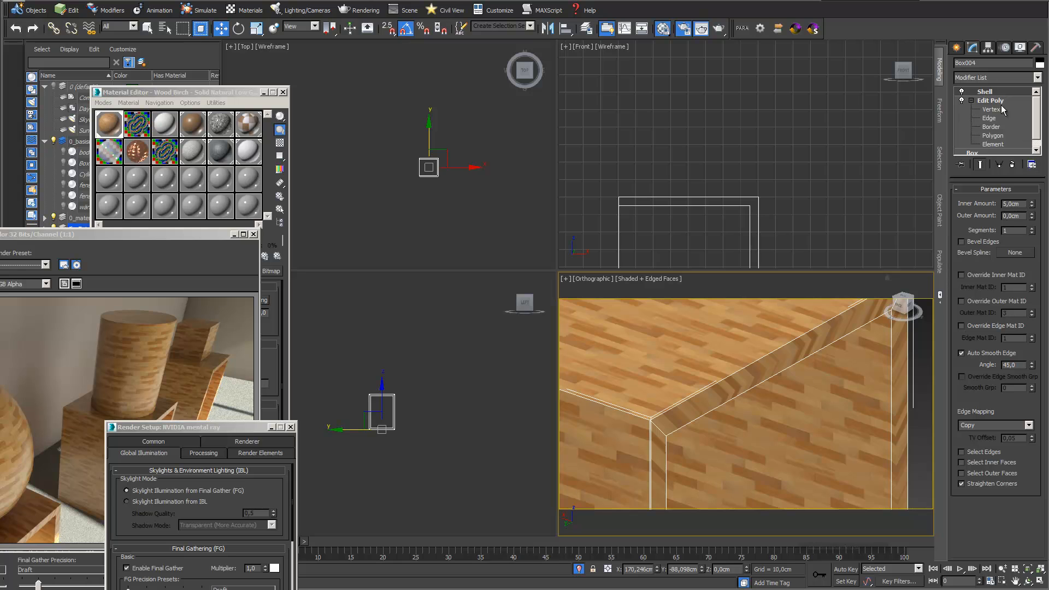
- Set the pedestal's Shell inner amount to 20 cm
left_click_drag(1021, 206, 982, 203)
type("20")
key("Return")
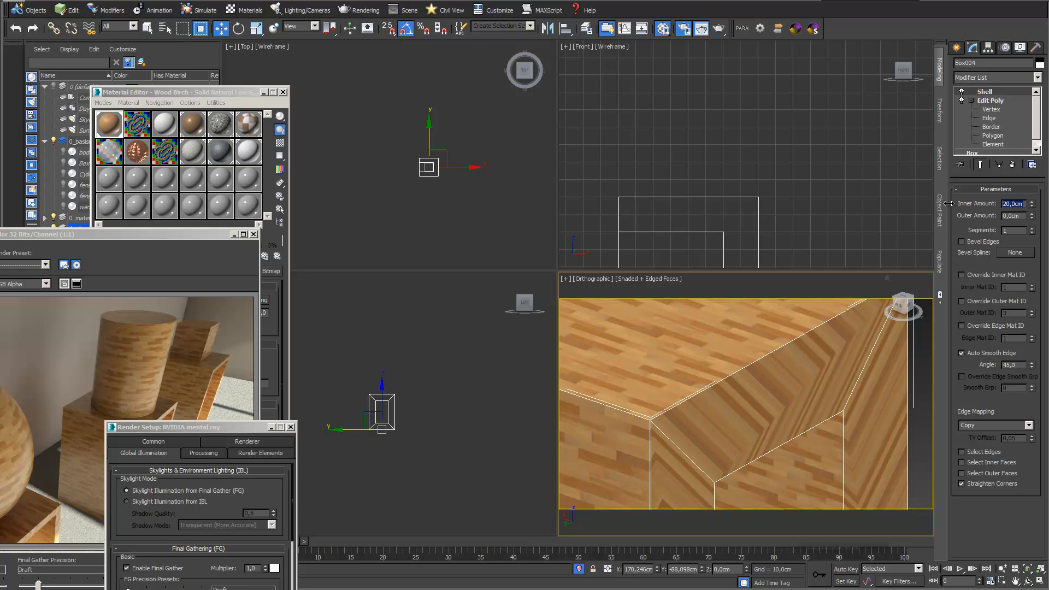
scroll(769, 389, "down", 4)
mouse_move(782, 378)
middle_mouse_down()
mouse_move(770, 387)
mouse_move(776, 378)
middle_mouse_up()
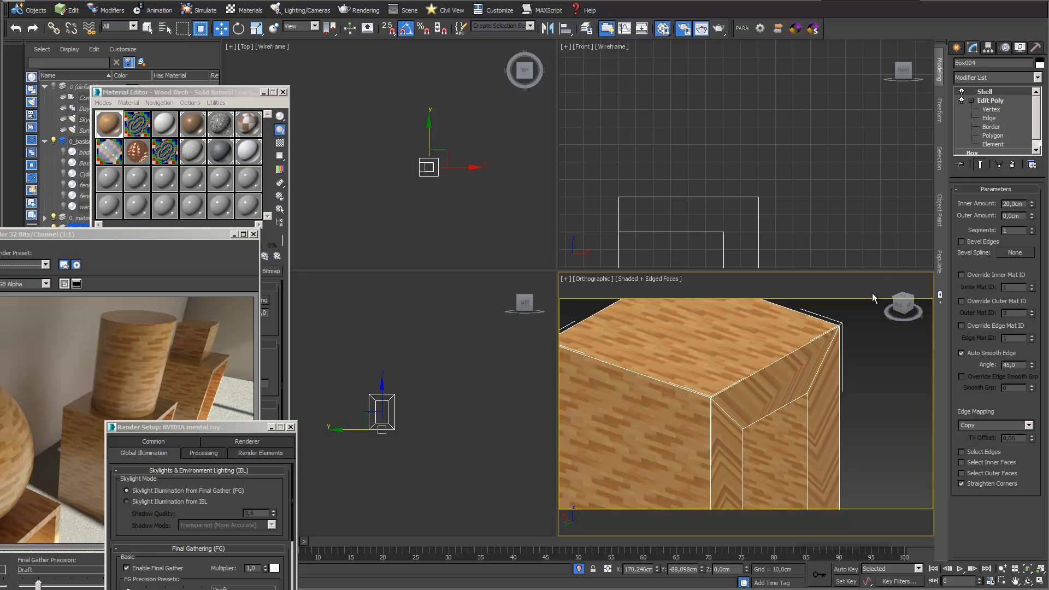
- Add a UVW Map modifier above the Shell on the isolated pedestal and inspect the planar projection on its sides
left_click(1037, 77)
scroll(1041, 179, "down", 3)
scroll(1041, 180, "down", 8)
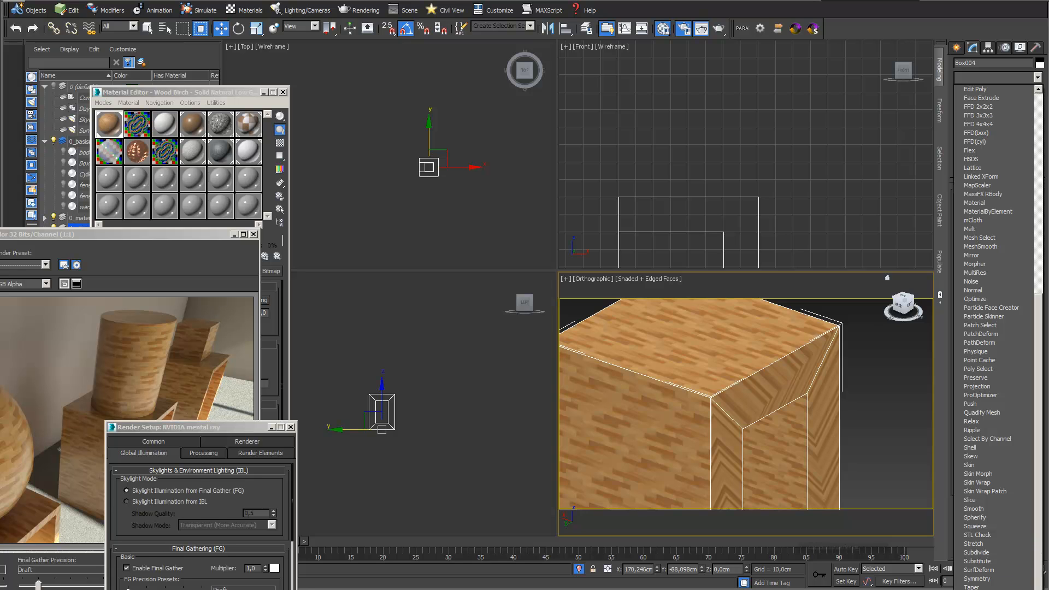
left_click(978, 589)
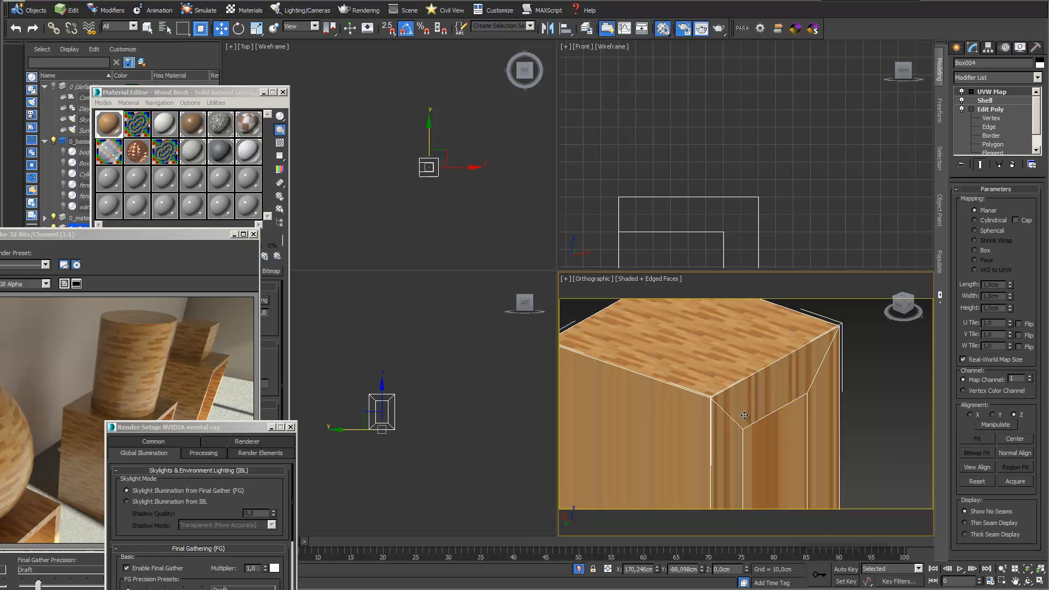
scroll(719, 396, "down", 2)
mouse_move(719, 396)
middle_mouse_down()
mouse_move(727, 367)
mouse_move(723, 383)
middle_mouse_up()
scroll(729, 381, "down", 2)
scroll(727, 367, "up", 2)
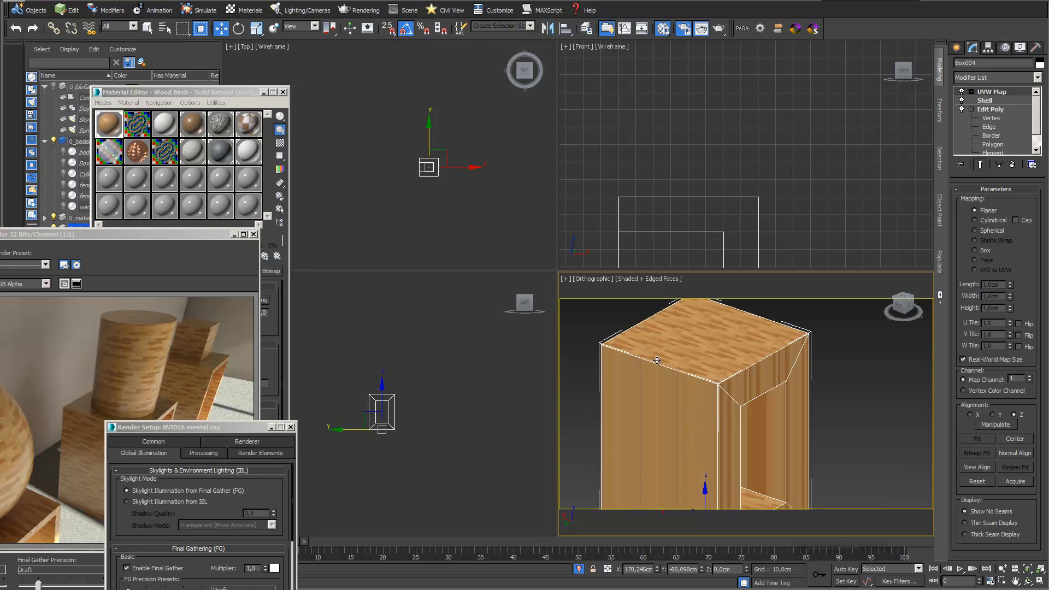
- Compare Cylindrical and Spherical mapping on the pedestal and settle on Box mapping
left_click(974, 250)
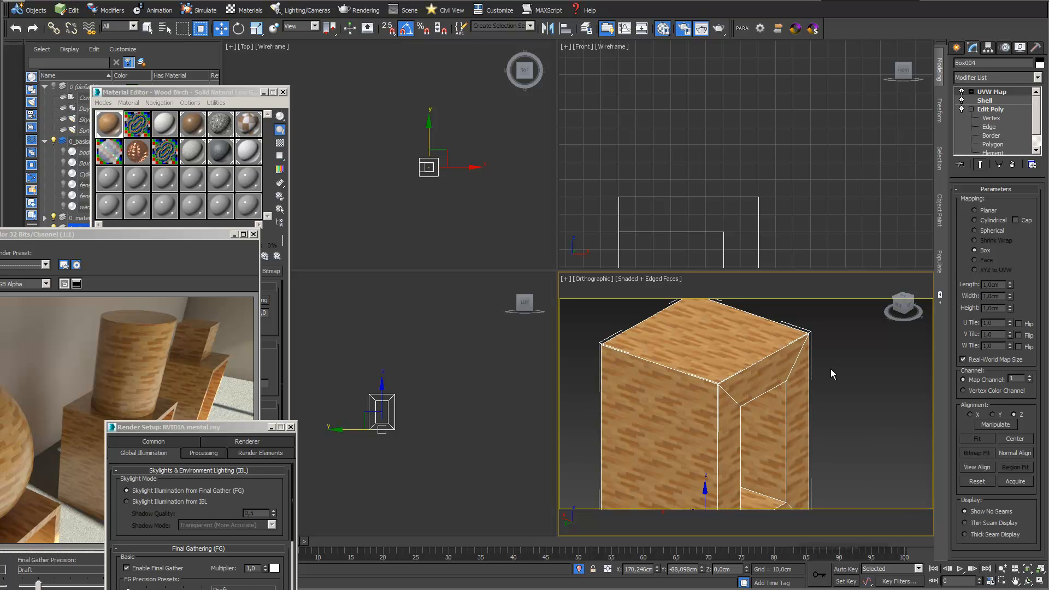
left_click(975, 221)
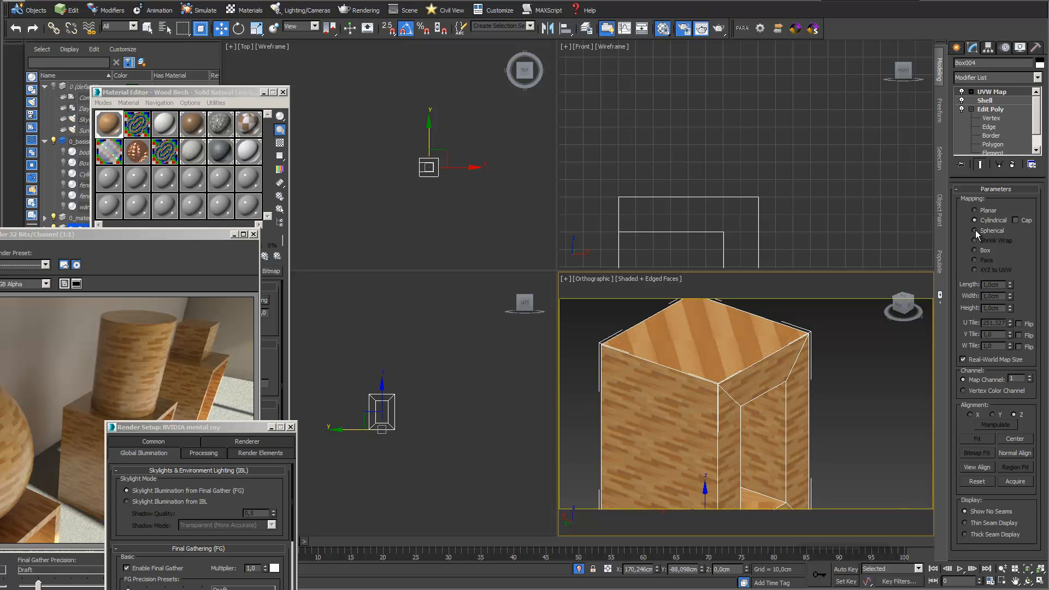
left_click(975, 230)
left_click(975, 220)
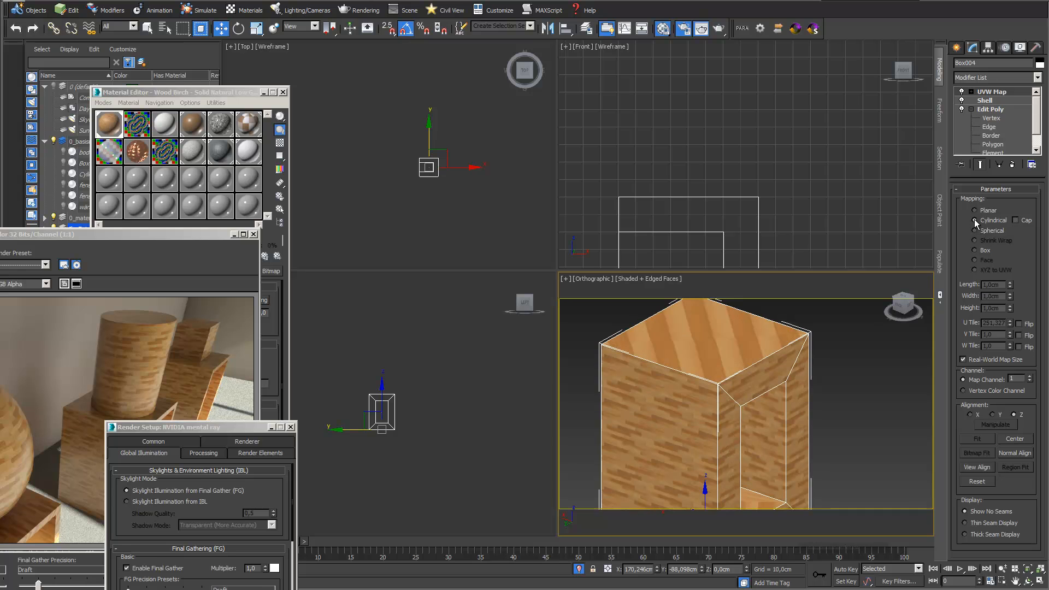
left_click(975, 250)
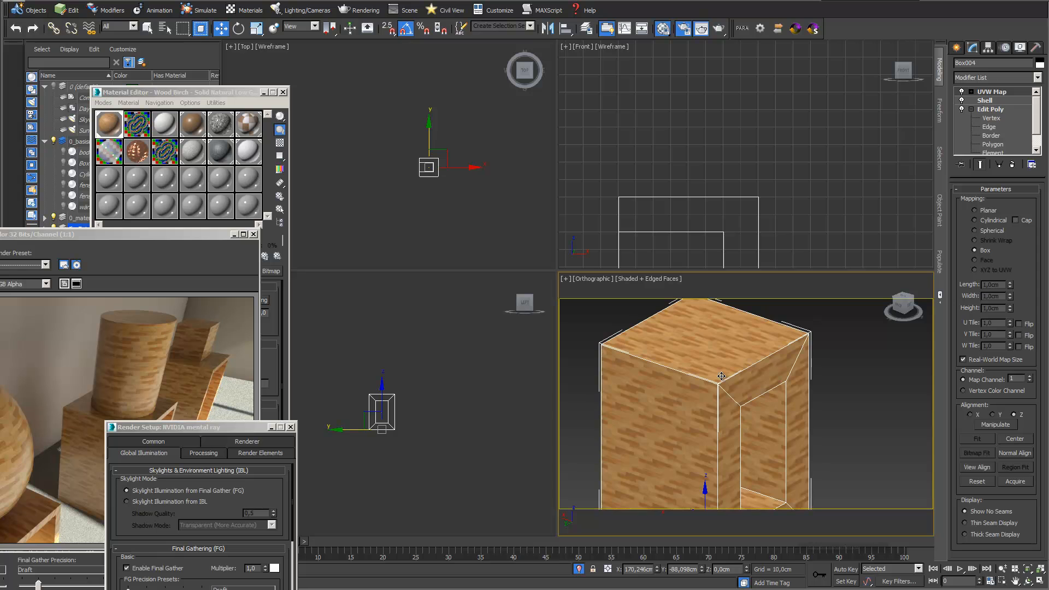
- End the pedestal's isolation and add a UVW Map modifier to the sphere
key("alt+q")
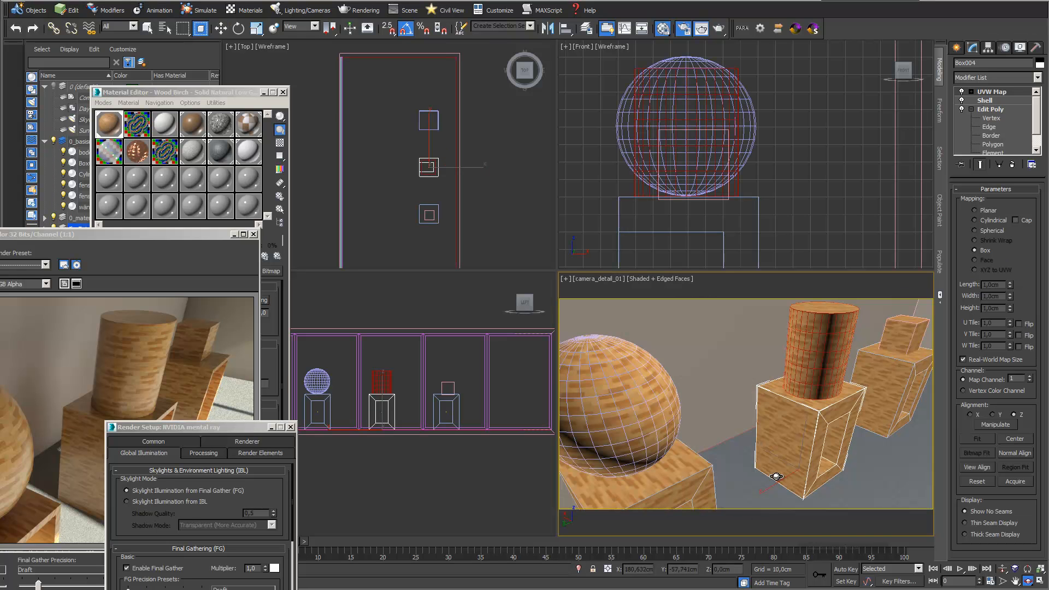
left_click(220, 28)
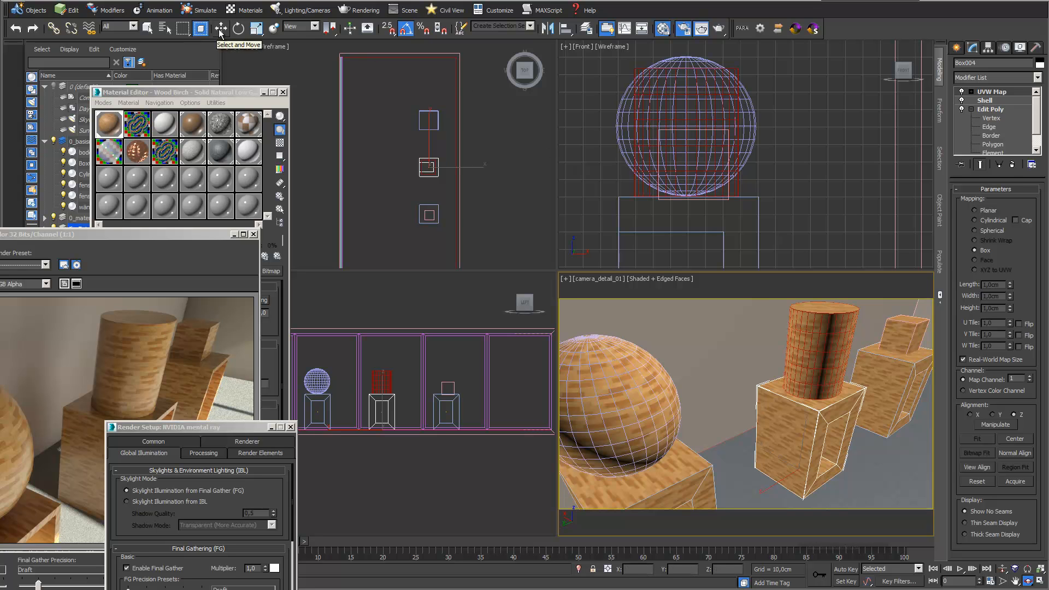
left_click(604, 402)
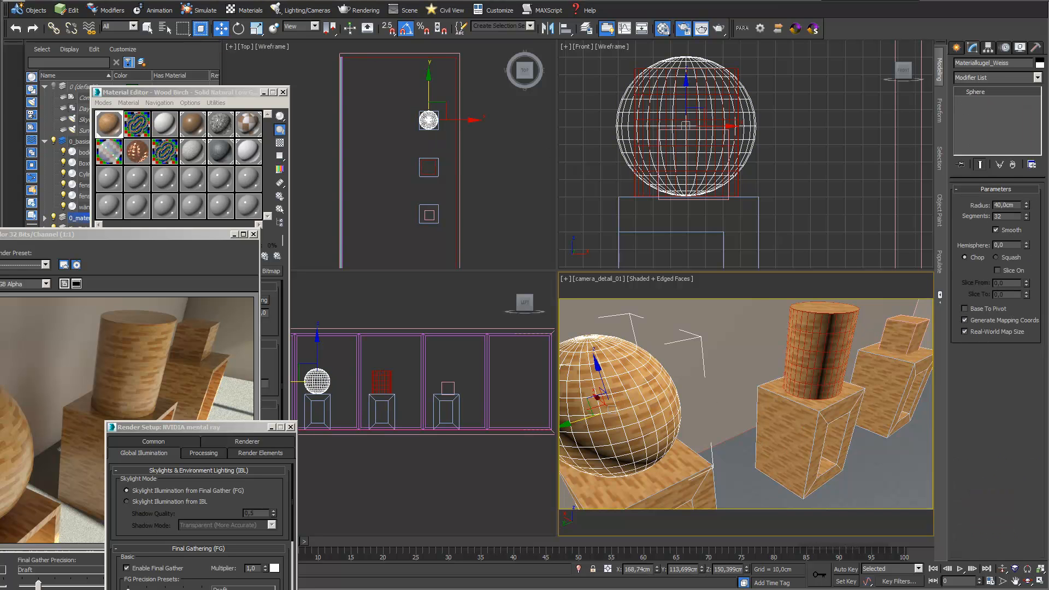
left_click(1037, 79)
scroll(997, 328, "down", 10)
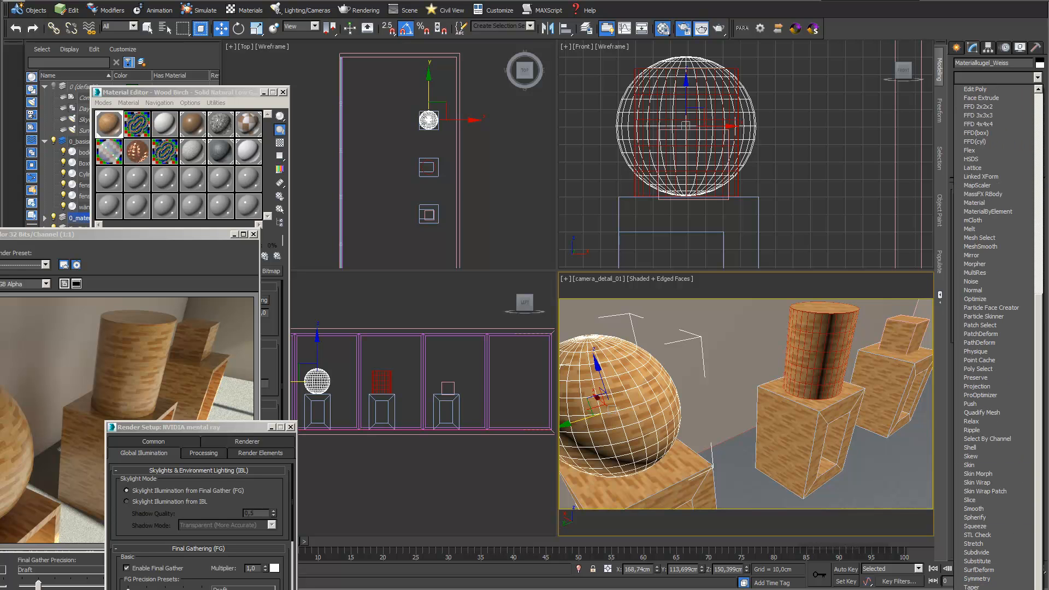
left_click(978, 589)
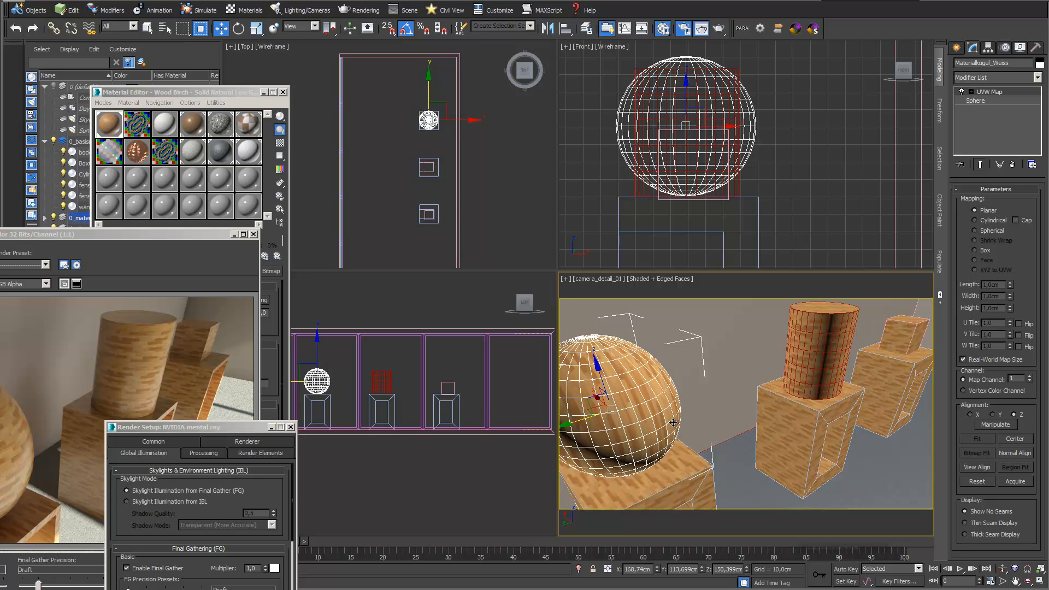
- Turn off edged faces in the camera view and set the sphere's UVW mapping to Spherical after trying Cylindrical
key("F4")
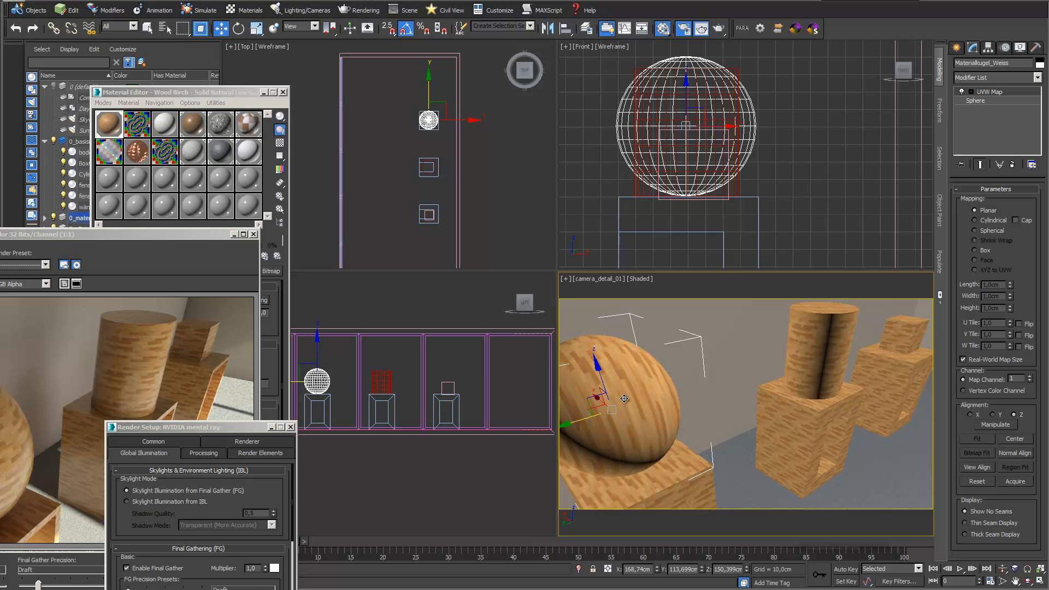
middle_click_drag(627, 404, 666, 405)
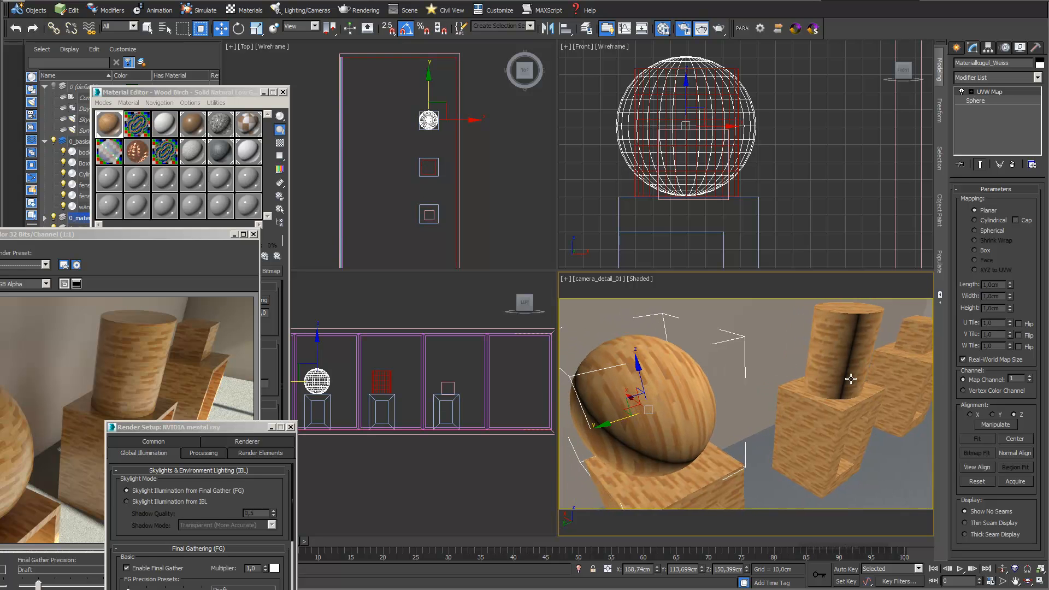
left_click(975, 221)
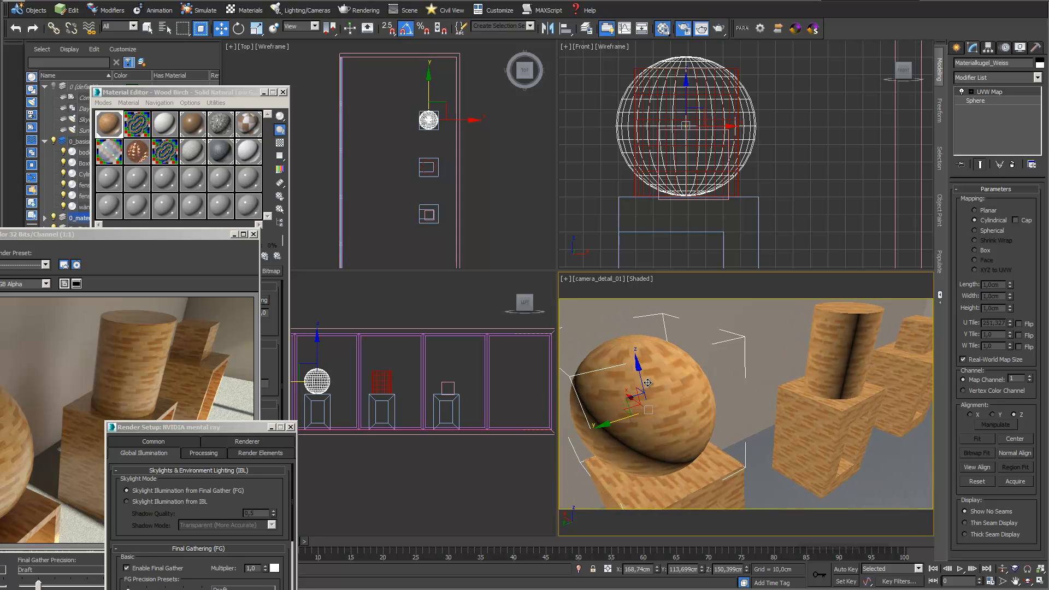
left_click(975, 230)
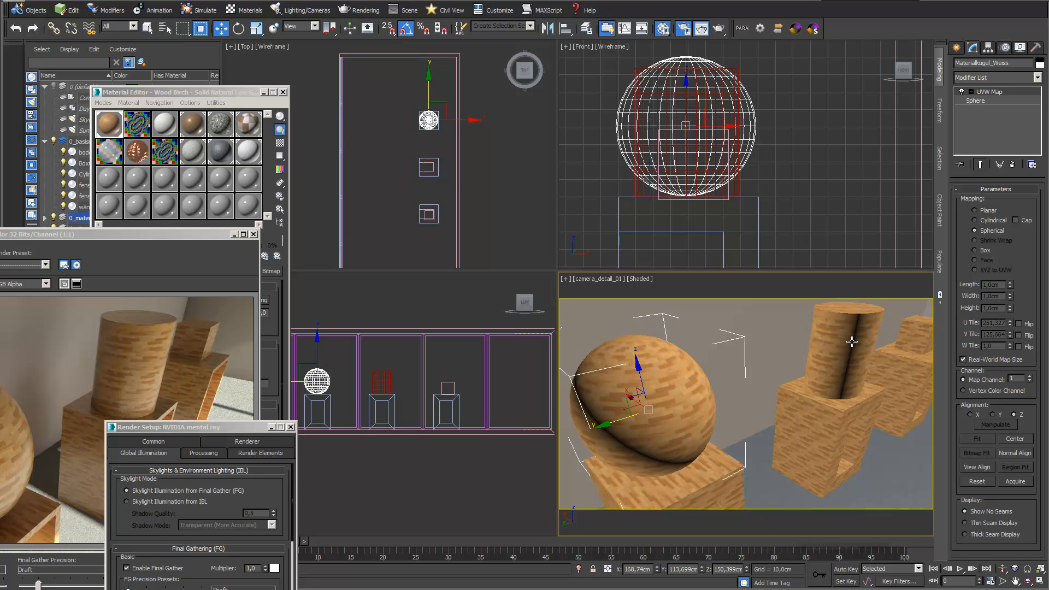
- Add a UVW Map modifier to the cylinder
left_click(852, 342)
left_click(1038, 78)
scroll(994, 273, "down", 10)
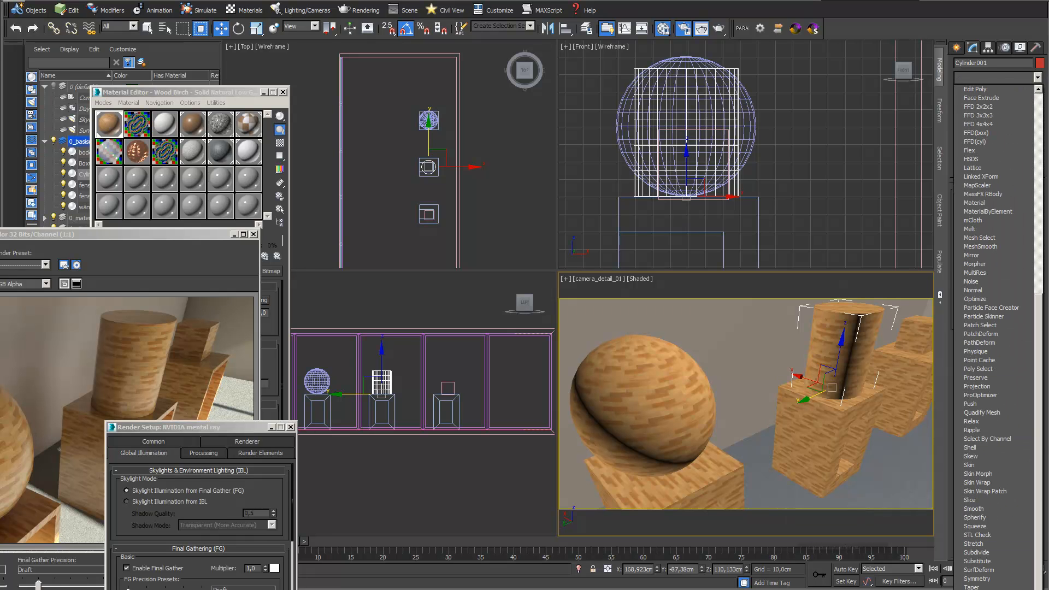
left_click(984, 589)
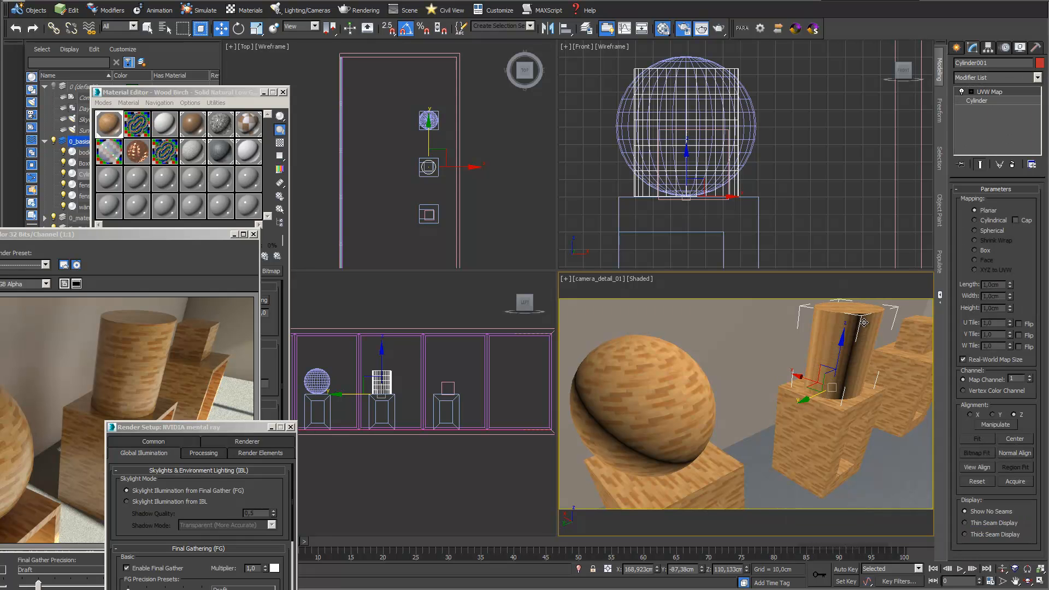
- Try Cylindrical and Spherical UVW mapping on the cylinder and settle on Box mapping
key("q")
middle_click_drag(790, 401, 735, 442, "alt")
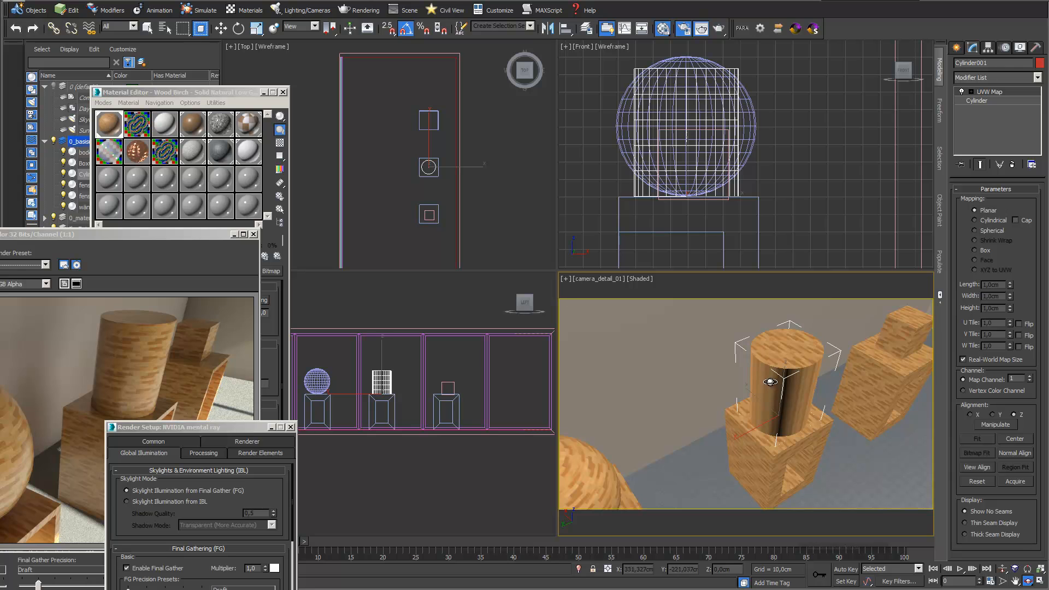
left_click(975, 221)
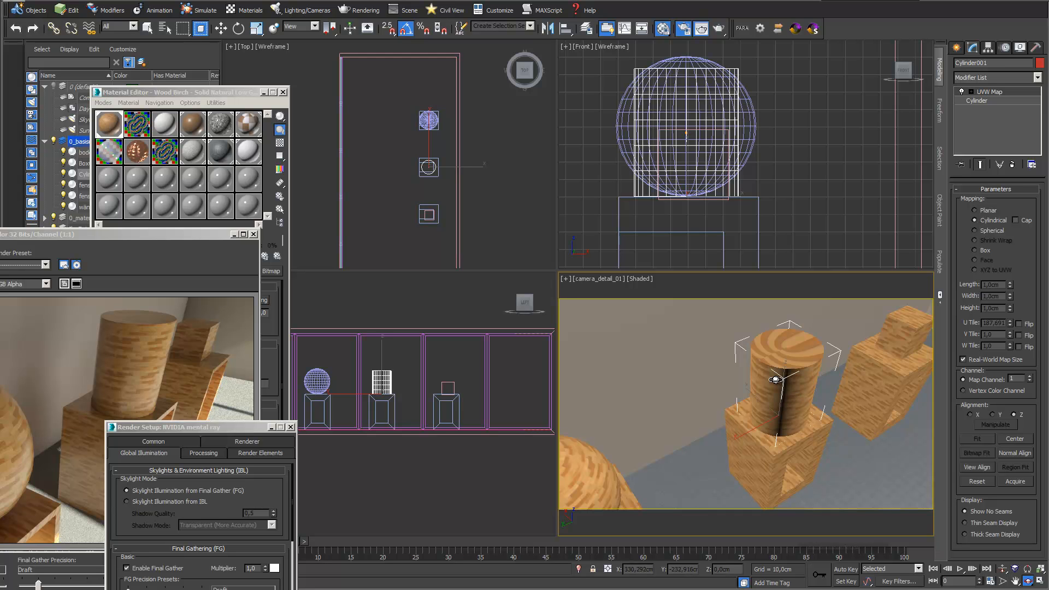
left_click(975, 231)
left_click(975, 250)
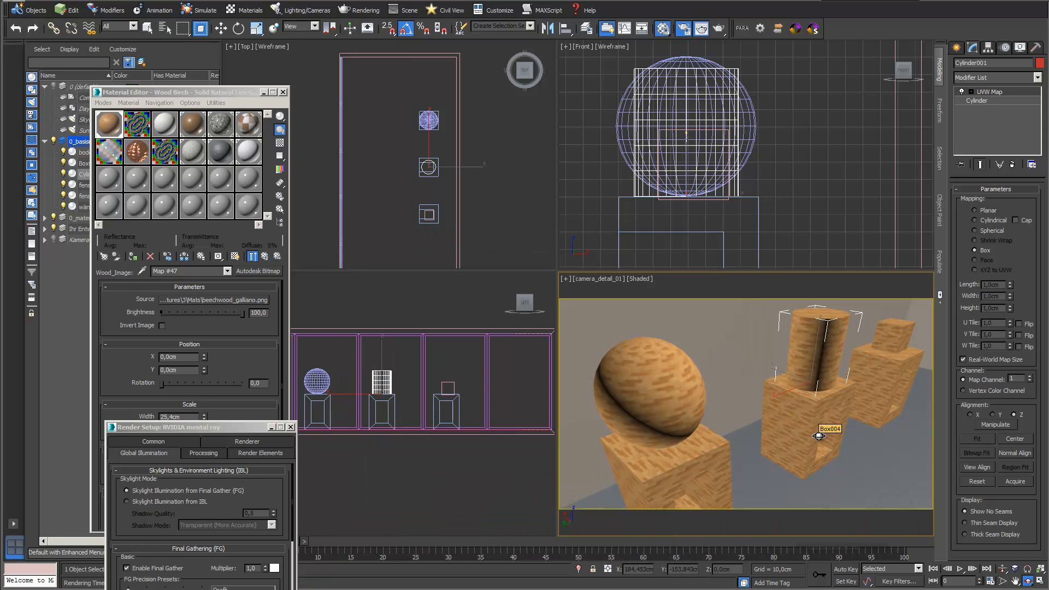
- Isolate the pedestal beneath the cylinder and show it enlarged in a maximized orthographic view
left_click(221, 28)
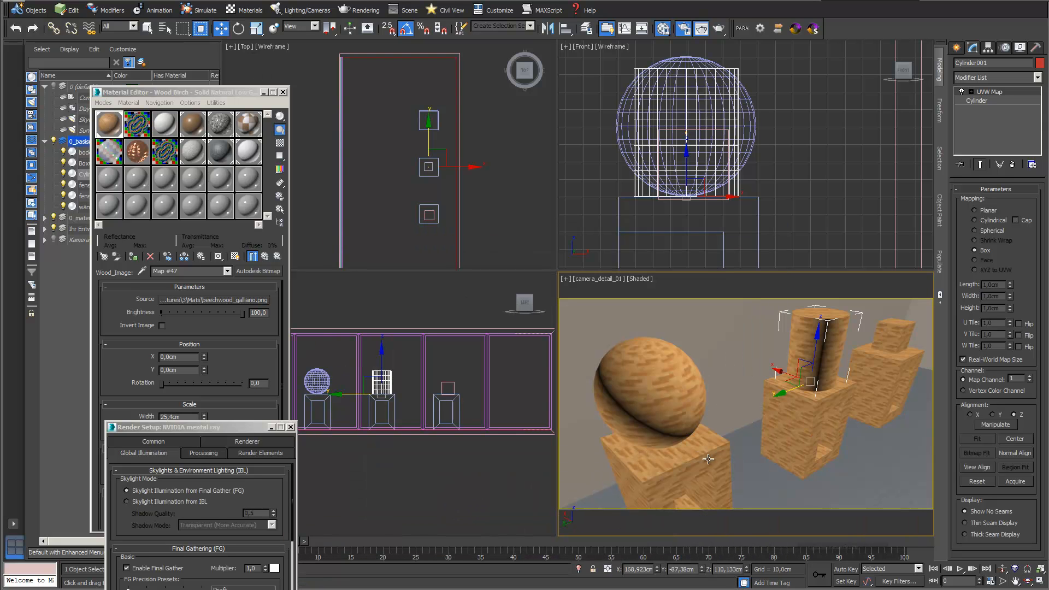
left_click(790, 426)
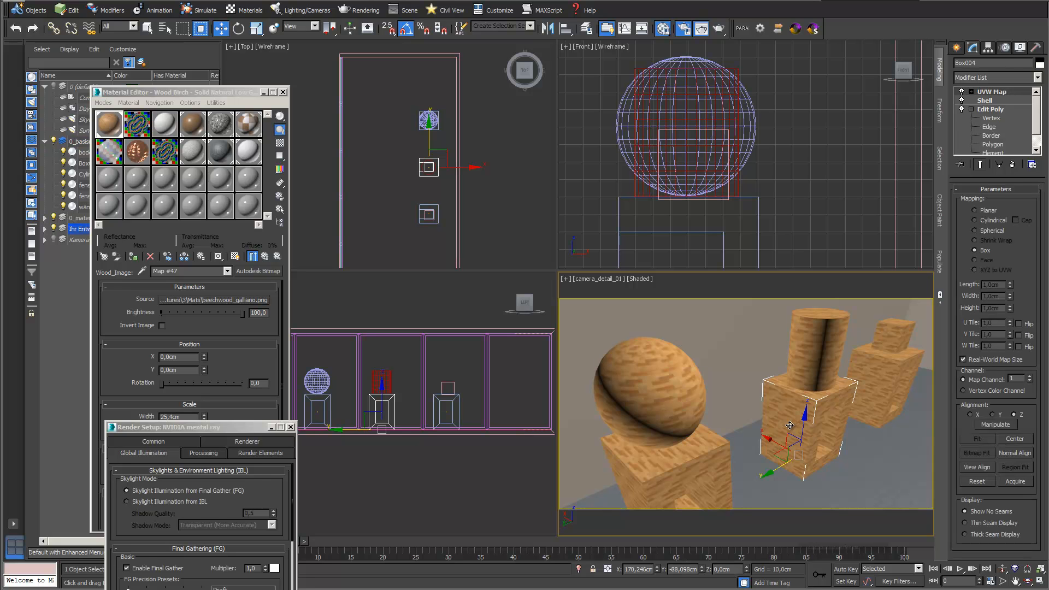
left_click(579, 569)
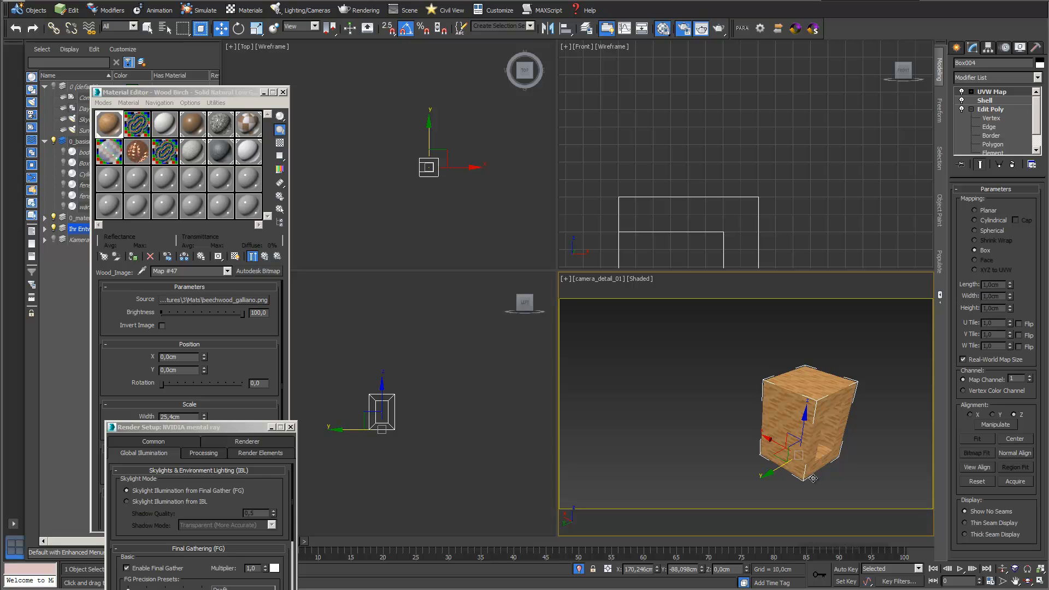
key("u")
middle_click_drag(808, 427, 756, 420)
scroll(756, 420, "up", 4)
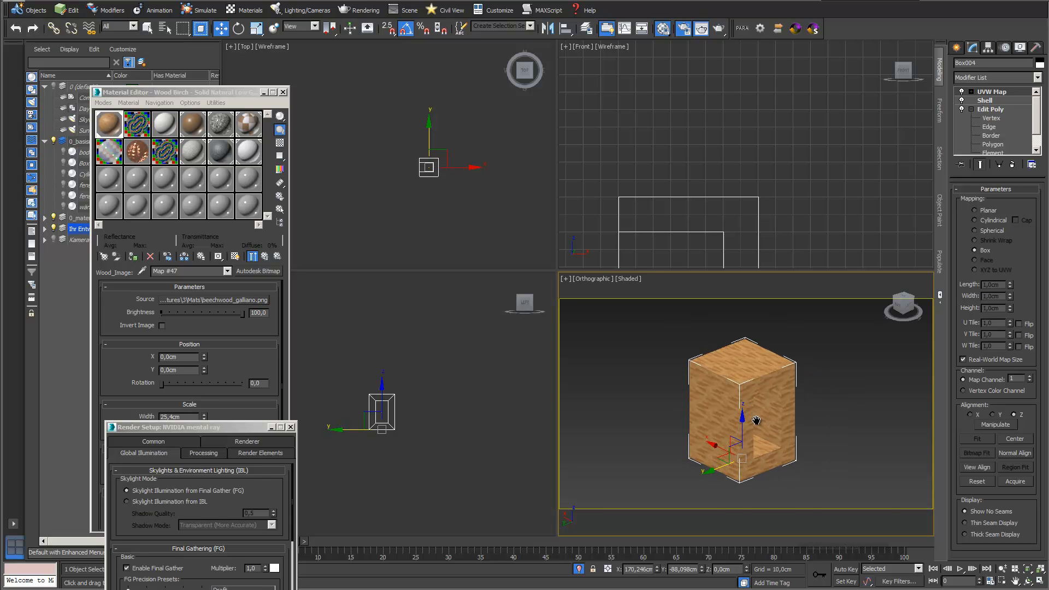
left_click(1040, 583)
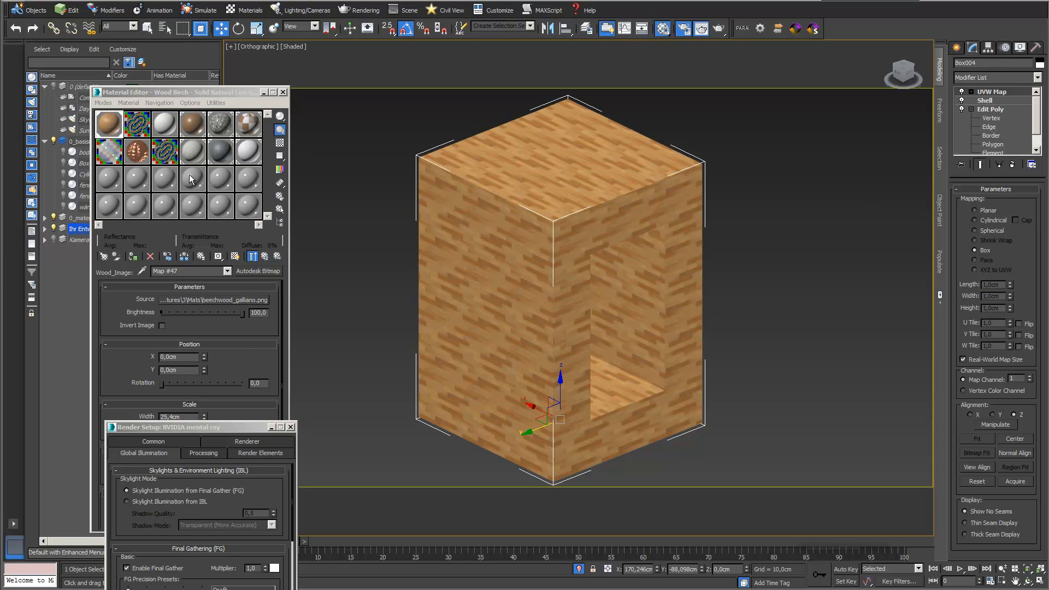
- Load a Multi/Sub-Object material into the first unused sample slot in the third row of the Material Editor
left_click_drag(195, 95, 253, 95)
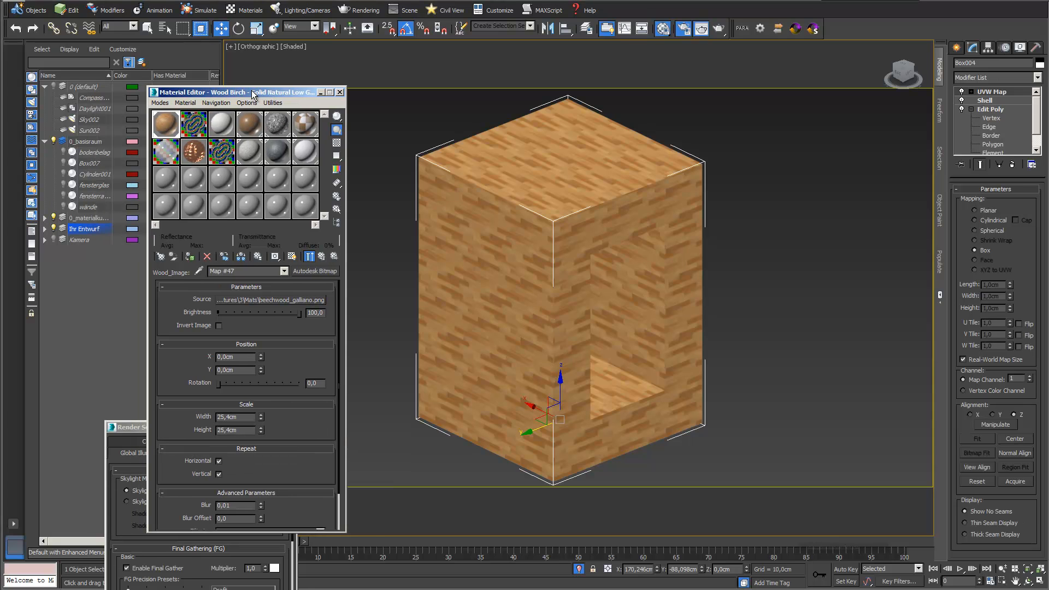
left_click(164, 176)
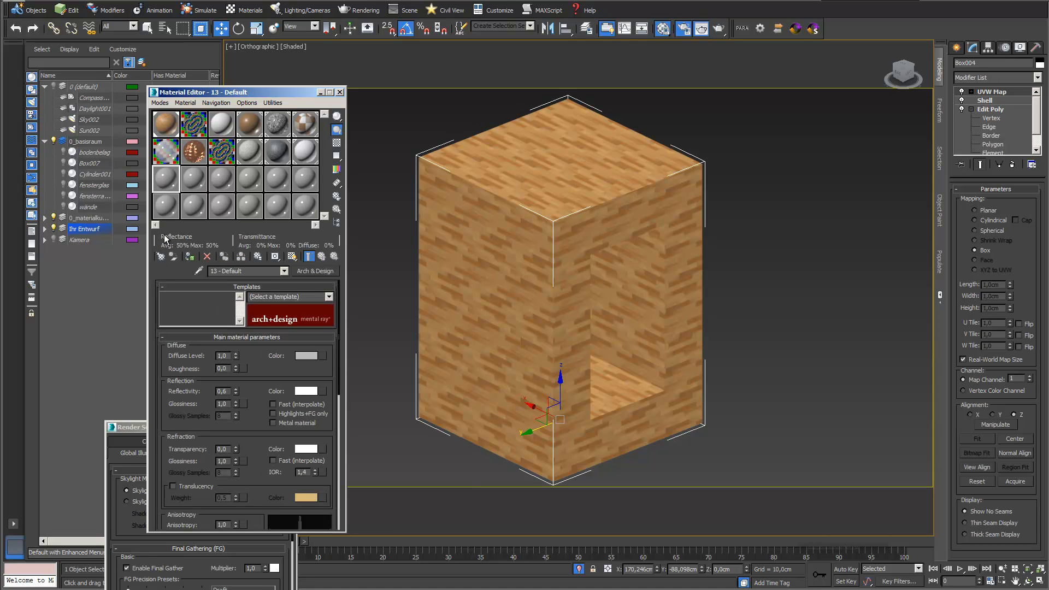
left_click(161, 260)
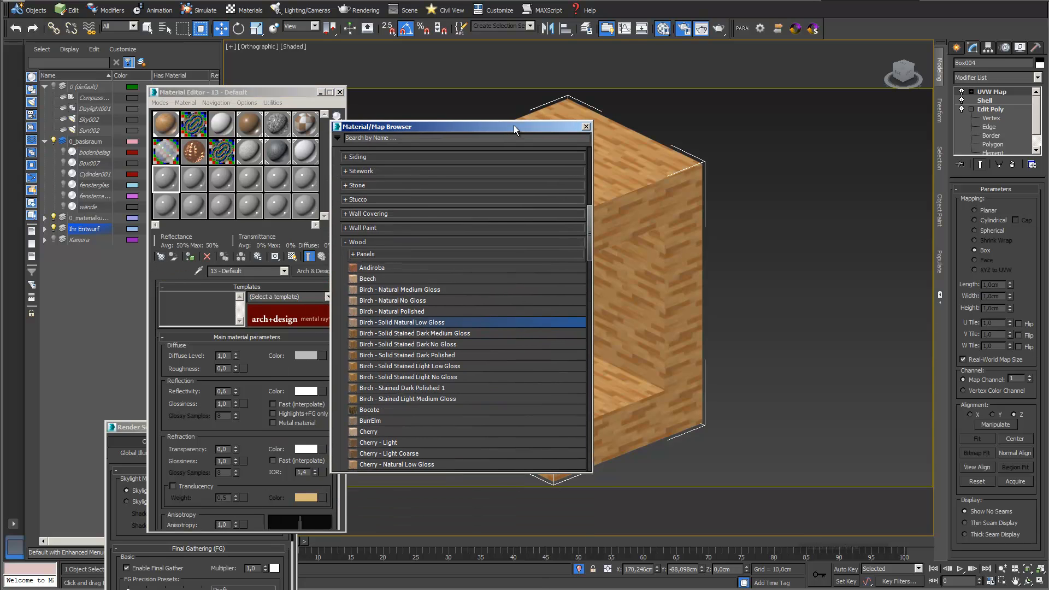
left_click_drag(591, 242, 590, 155)
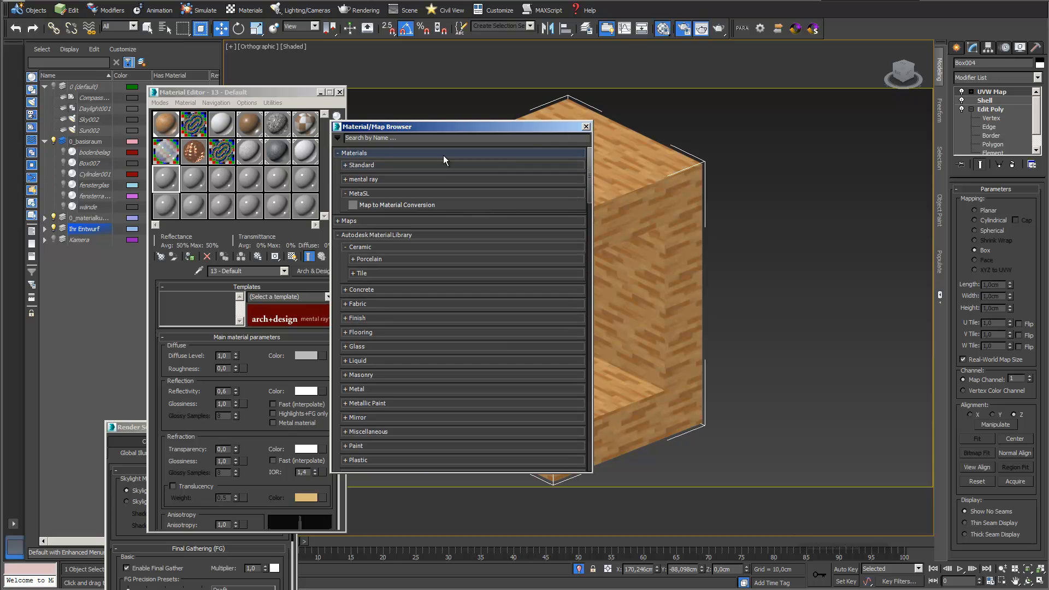
left_click(345, 165)
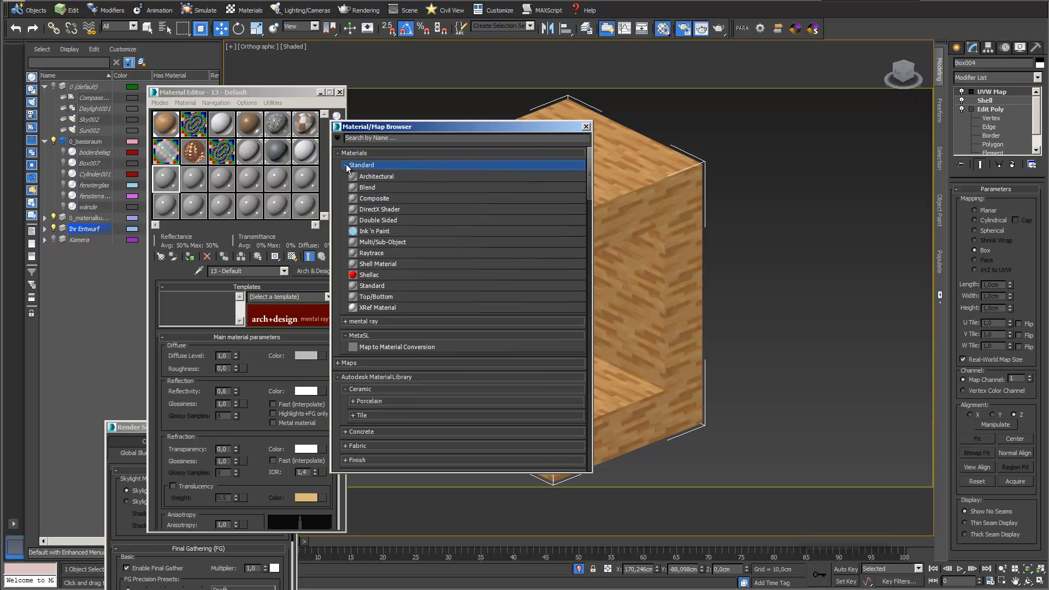
double_click(353, 241)
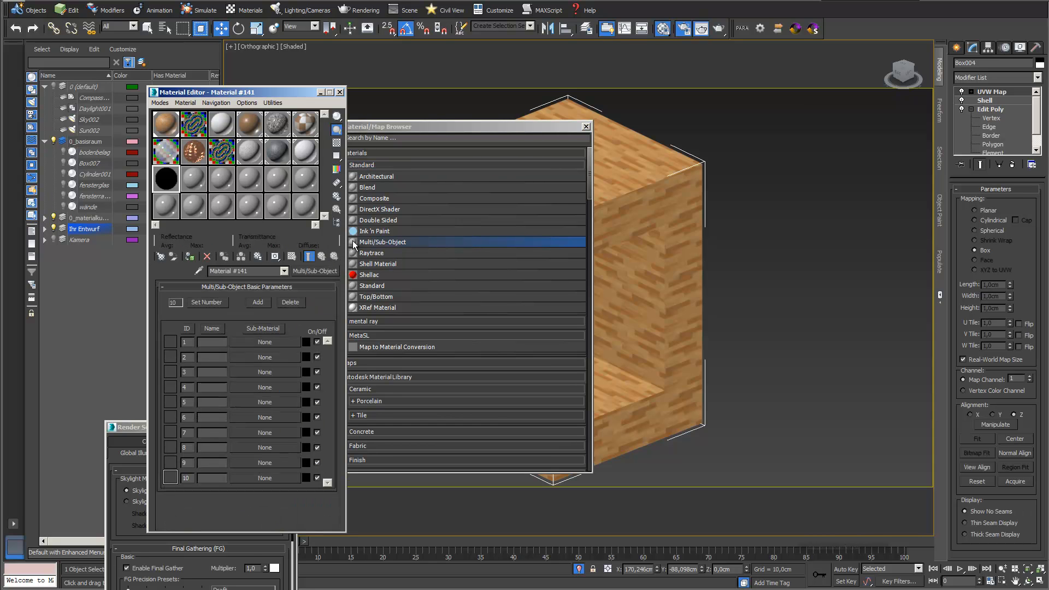
- Set the Multi/Sub-Object material's number of sub-materials to 4
left_click(206, 302)
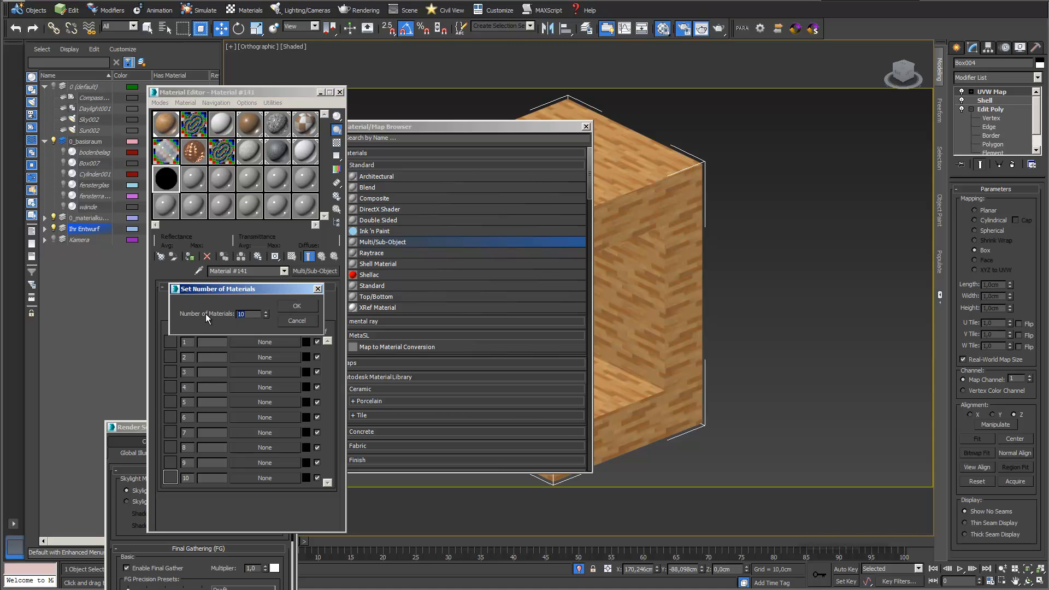
type("4")
left_click(301, 307)
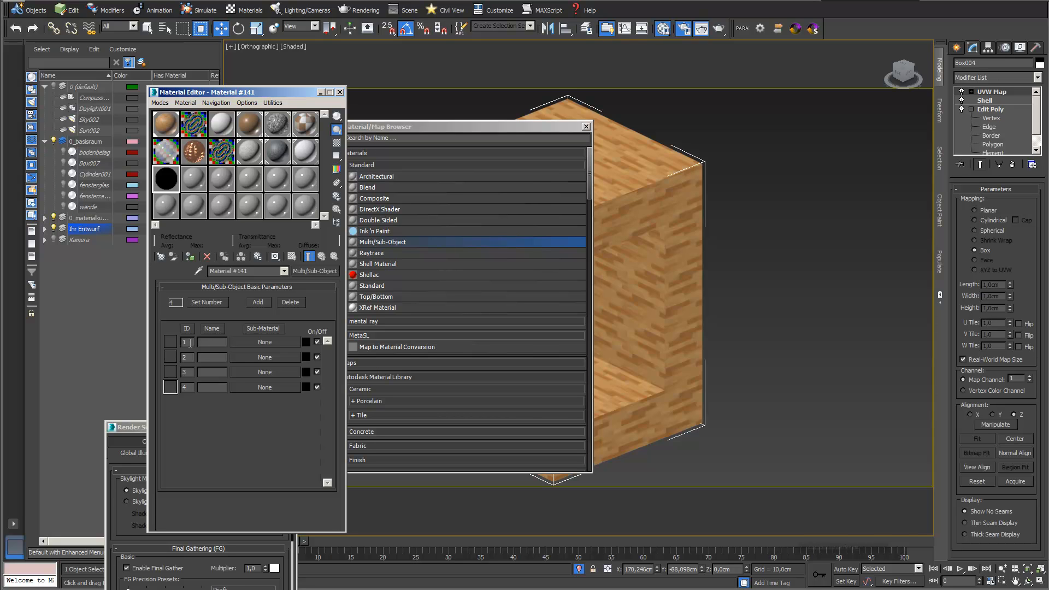
- Assign the existing Wood Birch - Solid Natural Low Gloss material as an instance to sub-material ID 1
left_click(265, 342)
left_click_drag(398, 269, 417, 97)
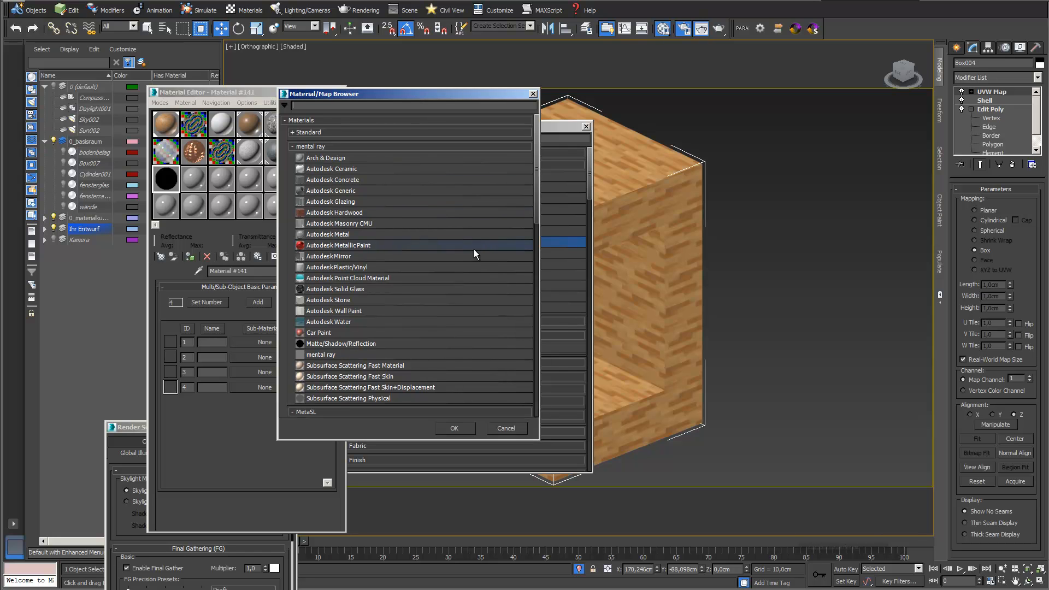
left_click_drag(536, 208, 533, 408)
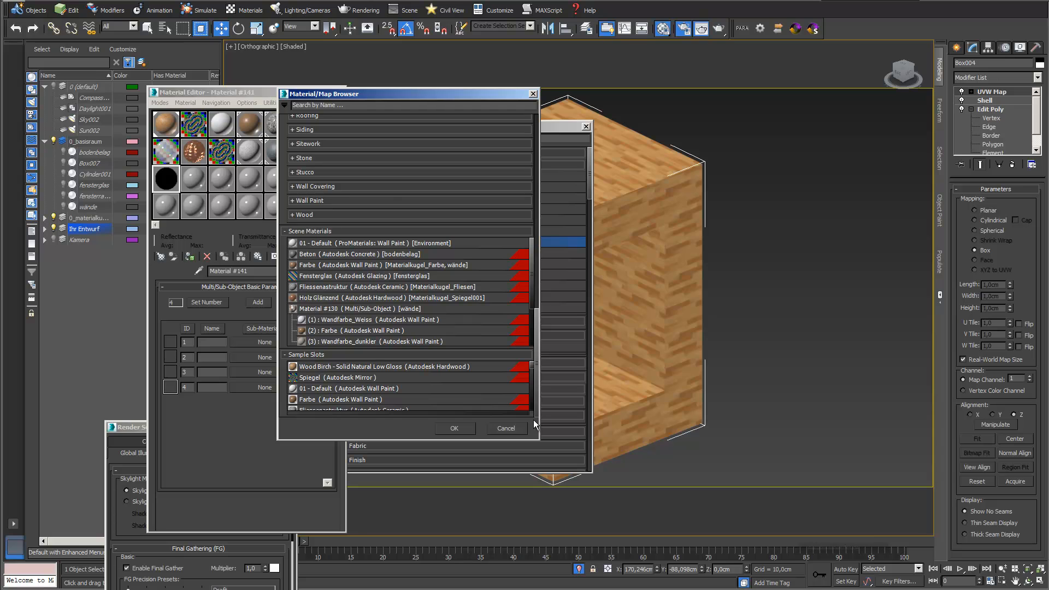
left_click_drag(484, 347, 477, 304)
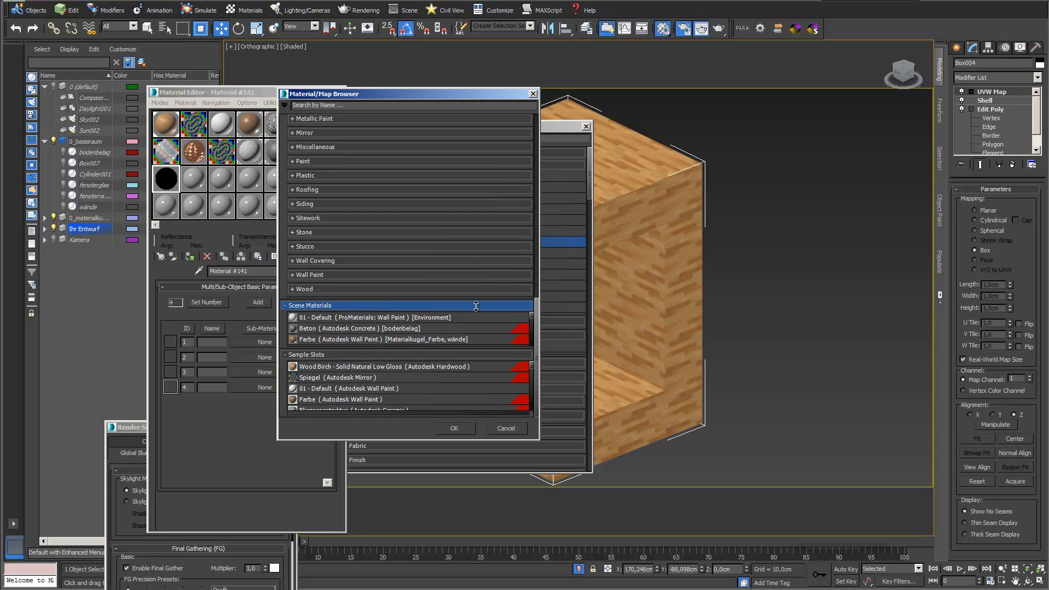
left_click(319, 367)
double_click(318, 366)
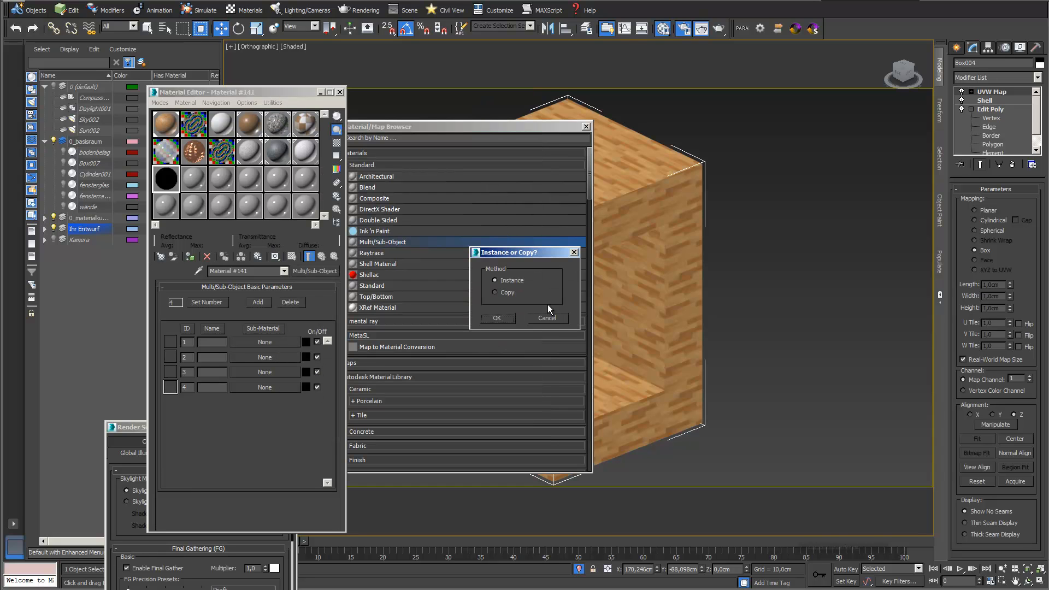
left_click(504, 320)
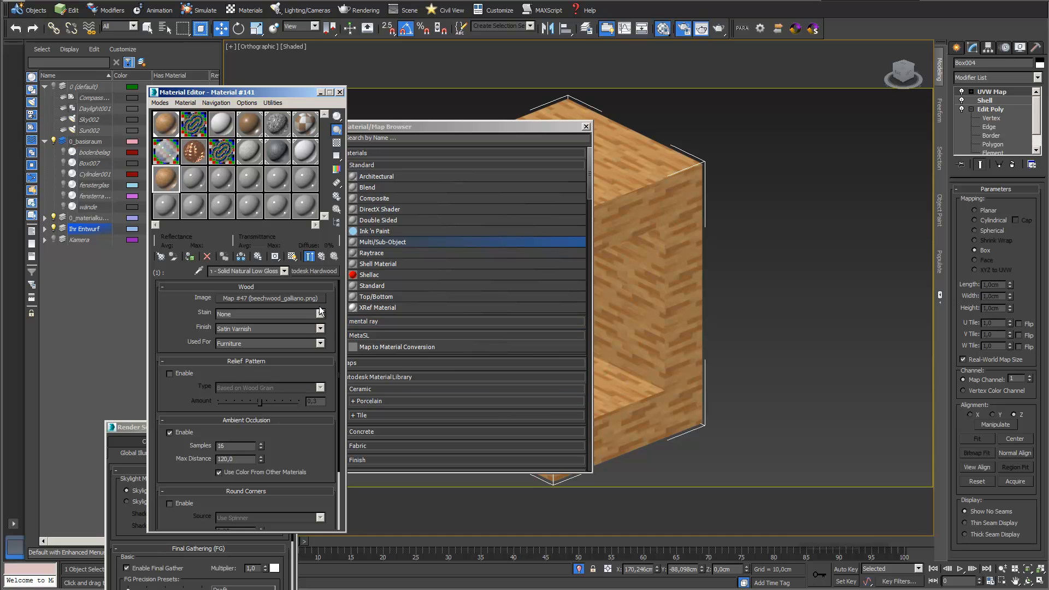
left_click(322, 257)
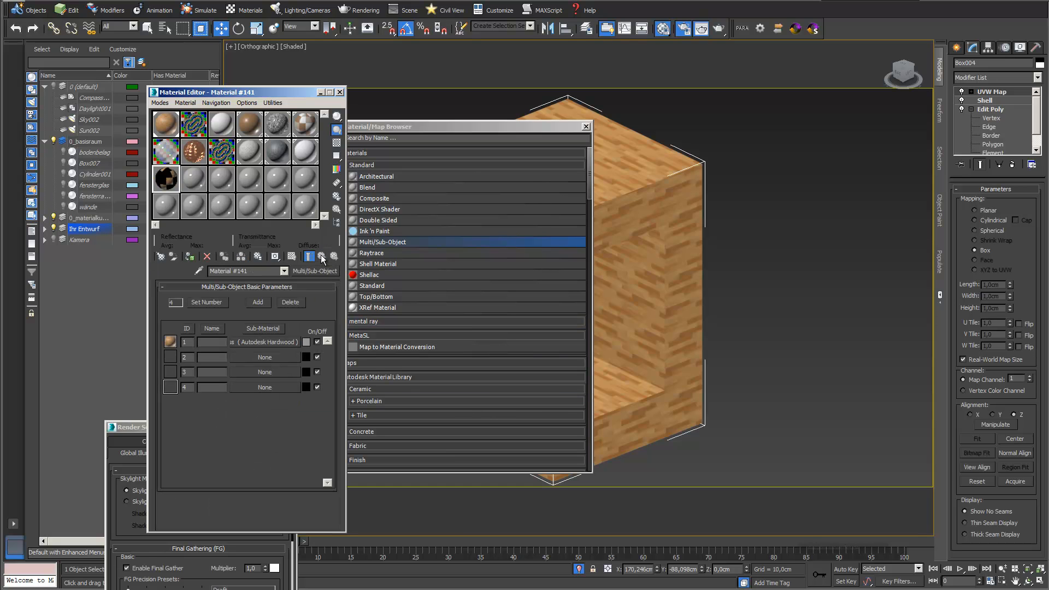
- Assign the existing Spiegel mirror material as an instance to sub-material ID 2
left_click(261, 356)
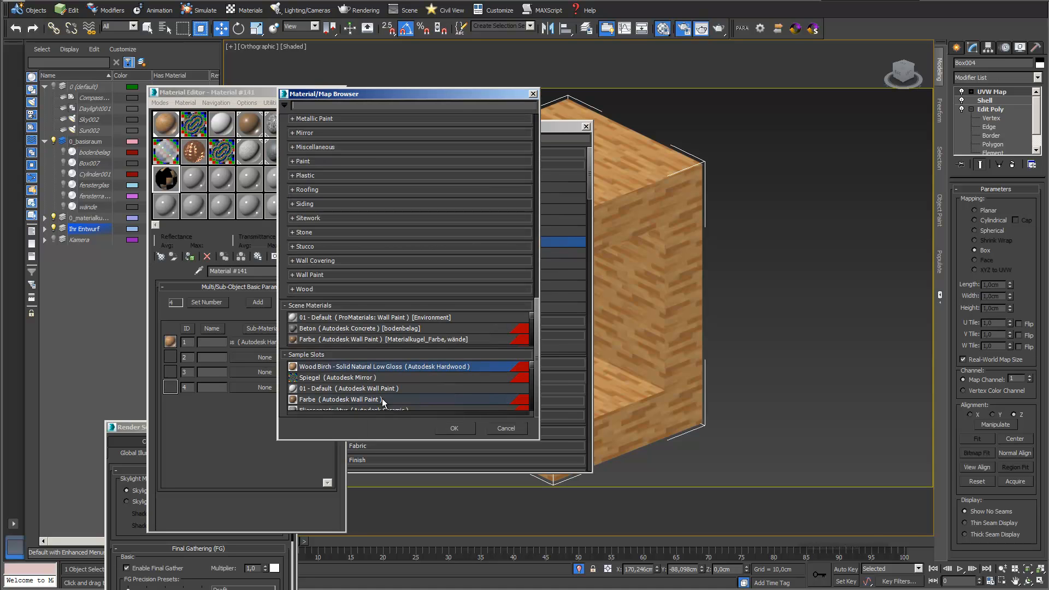
left_click(313, 378)
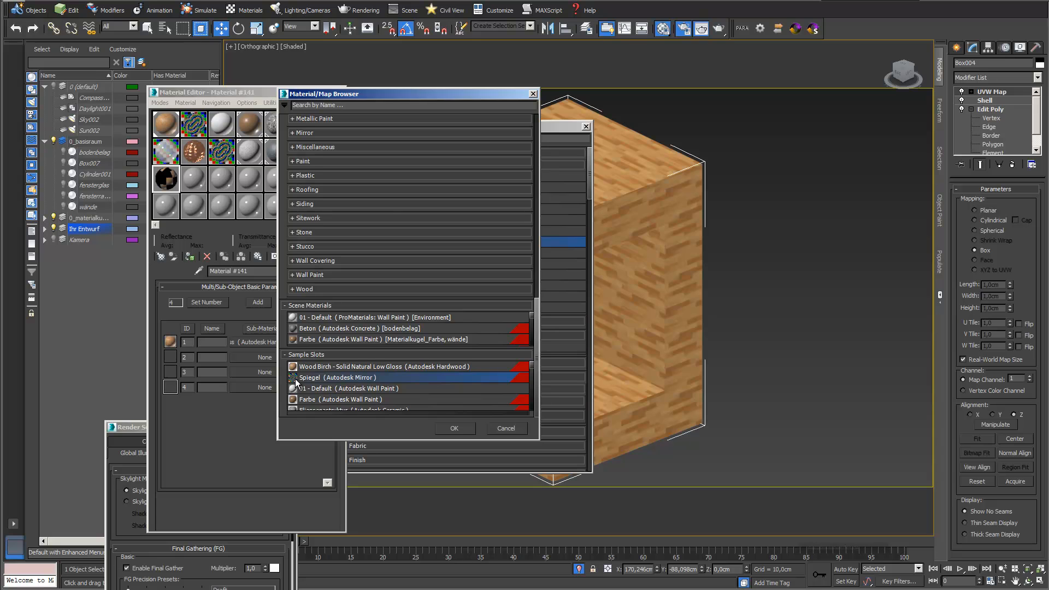
double_click(295, 379)
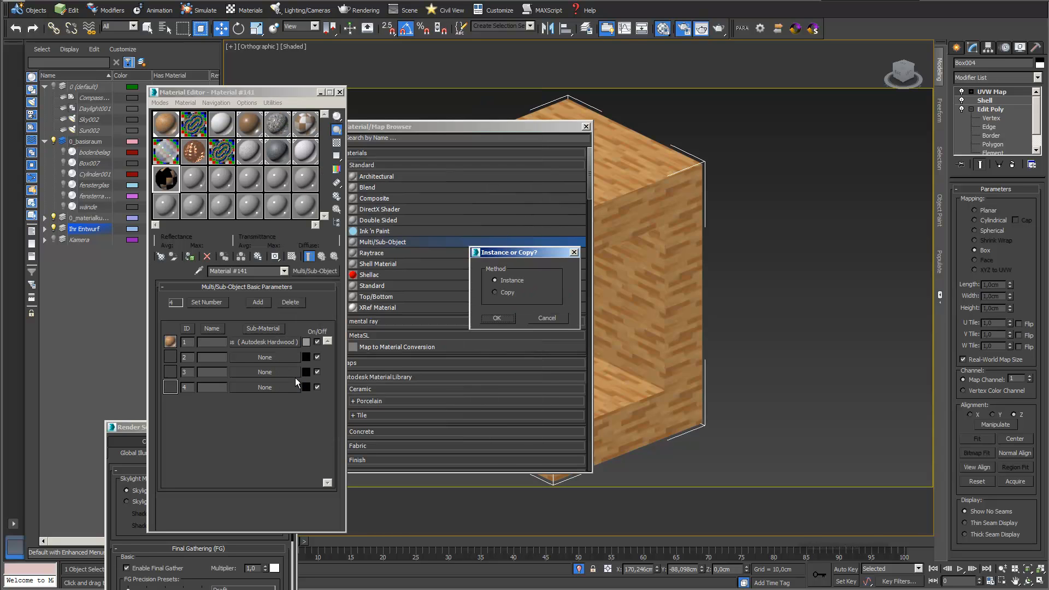
left_click(497, 318)
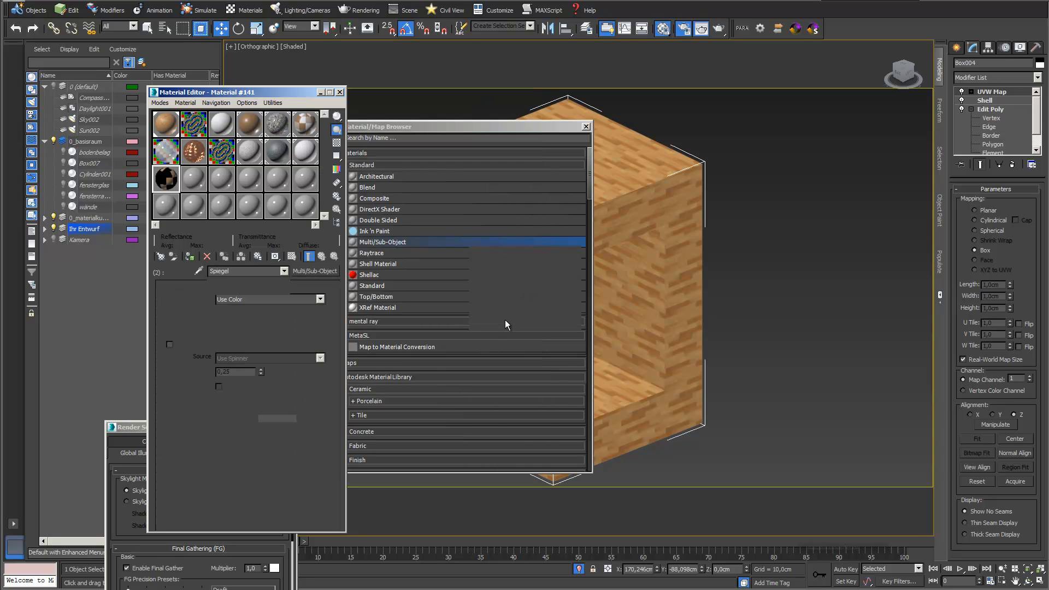
left_click(322, 258)
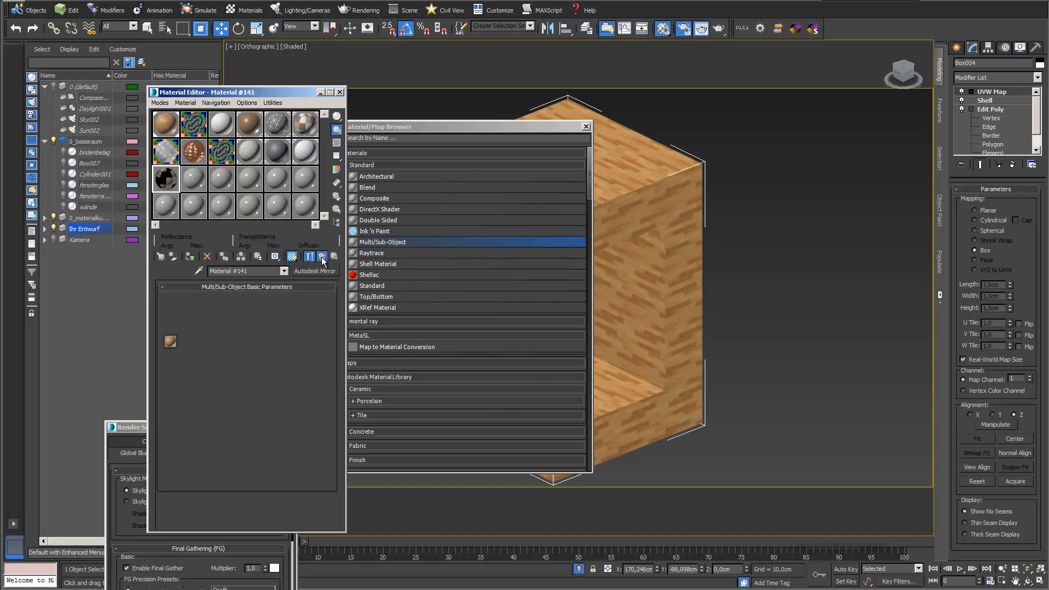
- Assign the existing Metall material from the sample slots as an instance to sub-material ID 3
left_click(265, 371)
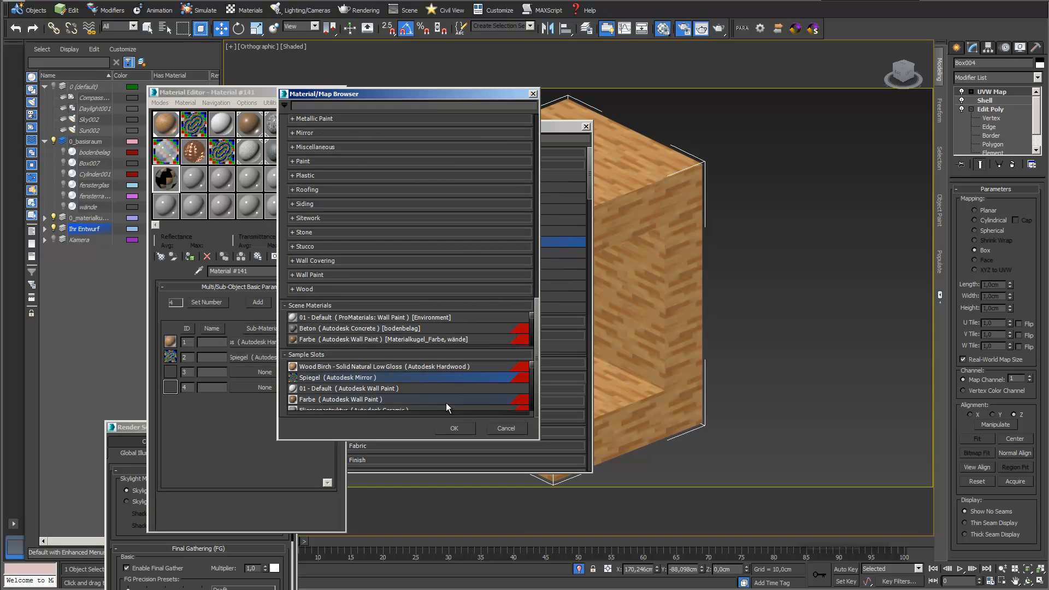
left_click_drag(531, 366, 531, 382)
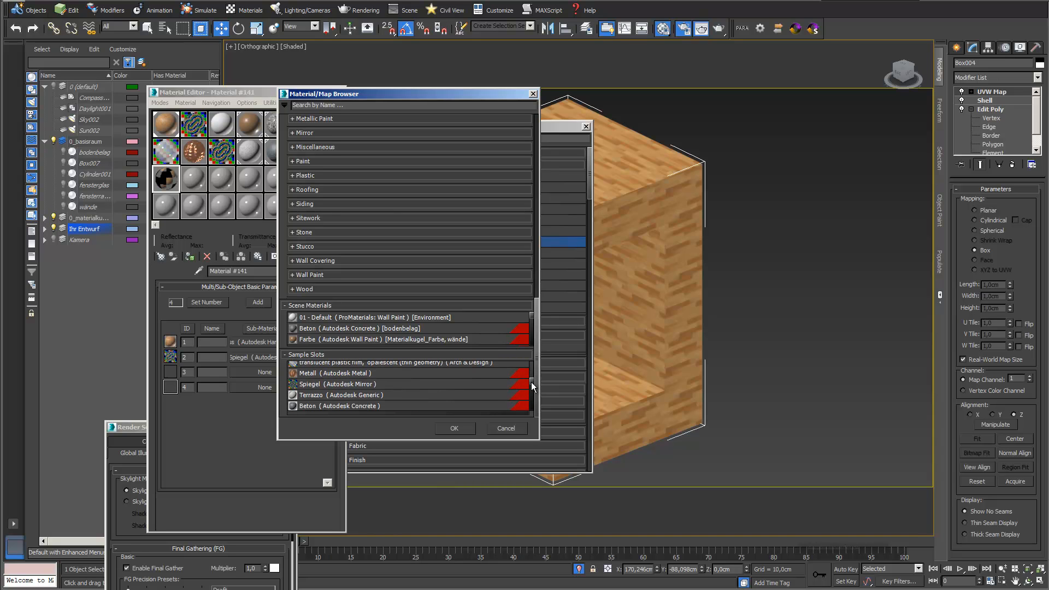
double_click(306, 376)
left_click(502, 315)
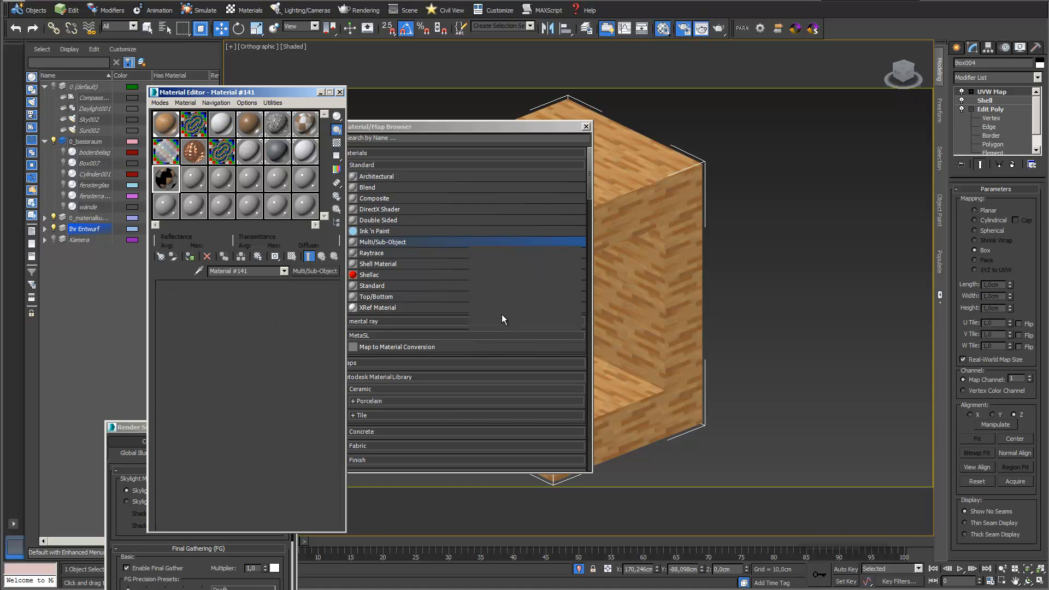
left_click(321, 257)
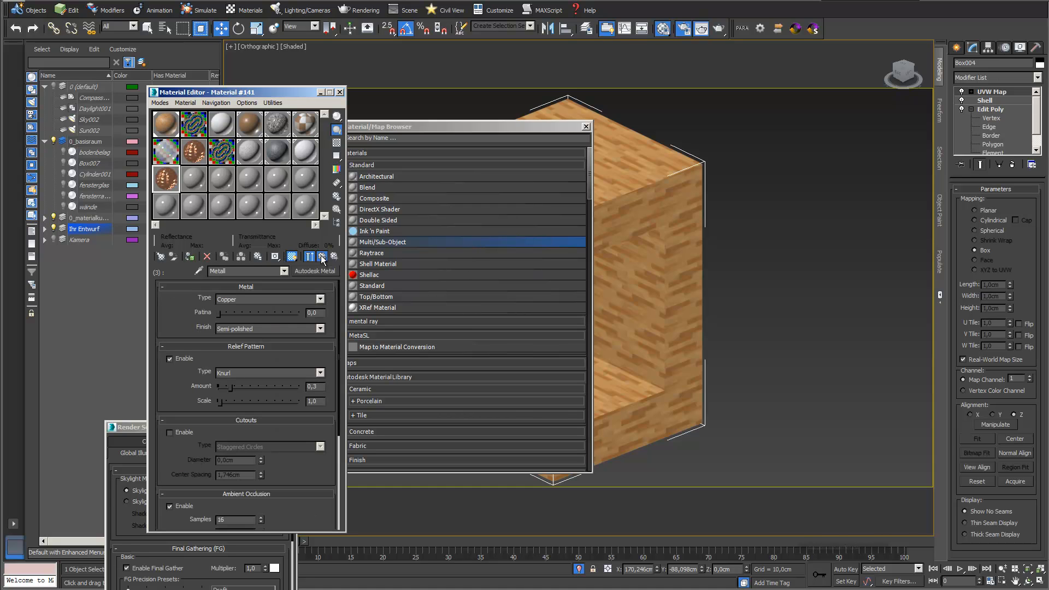
- Assign the existing Beton concrete material from the sample slots as an instance to sub-material ID 4
left_click(262, 387)
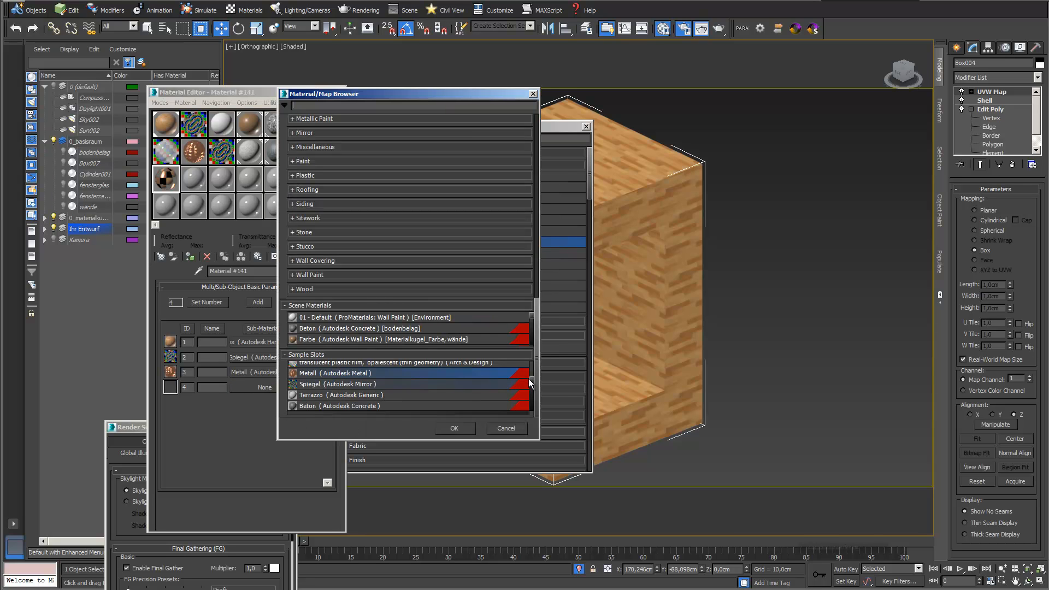
scroll(531, 385, "down", 3)
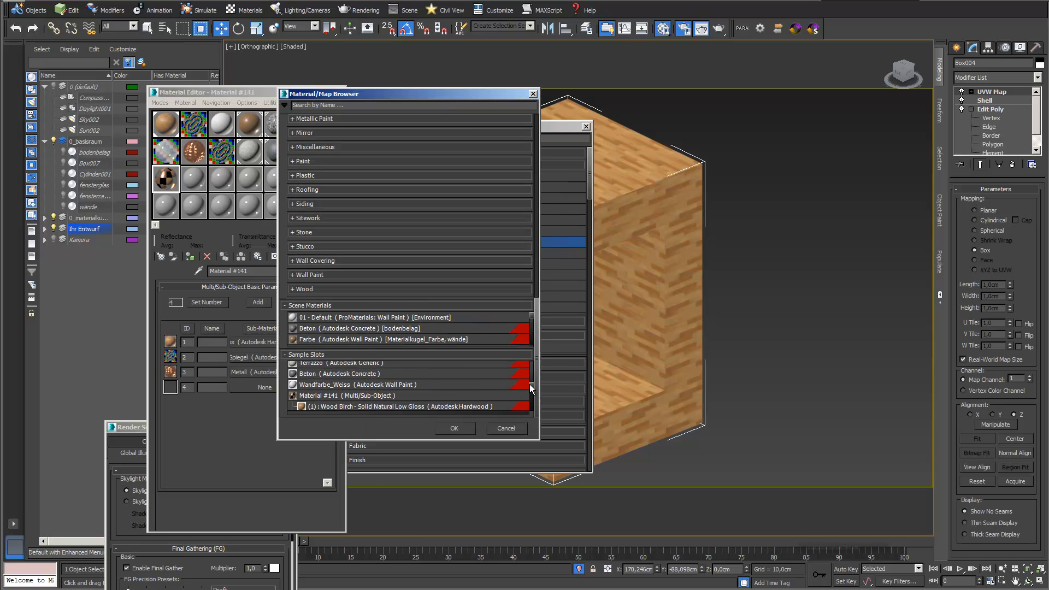
left_click(323, 376)
double_click(323, 374)
left_click(506, 322)
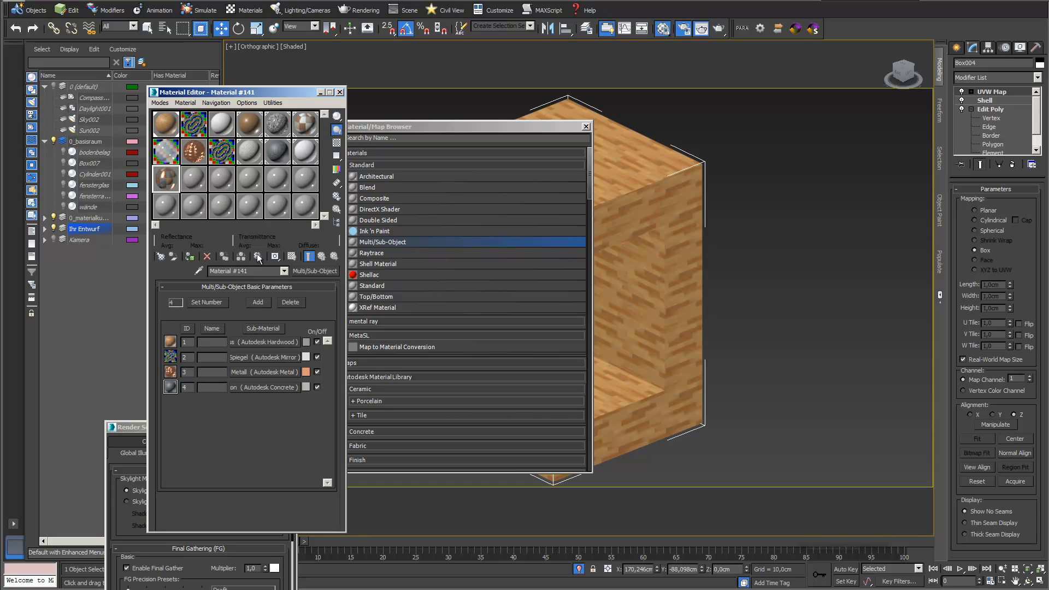
- Rename the Multi/Sub-Object material as BoxFurniture and apply it to the isolated pedestal
left_click_drag(266, 271, 131, 270)
type("BoxFurnture")
left_click_drag(444, 127, 553, 398)
left_click(231, 91)
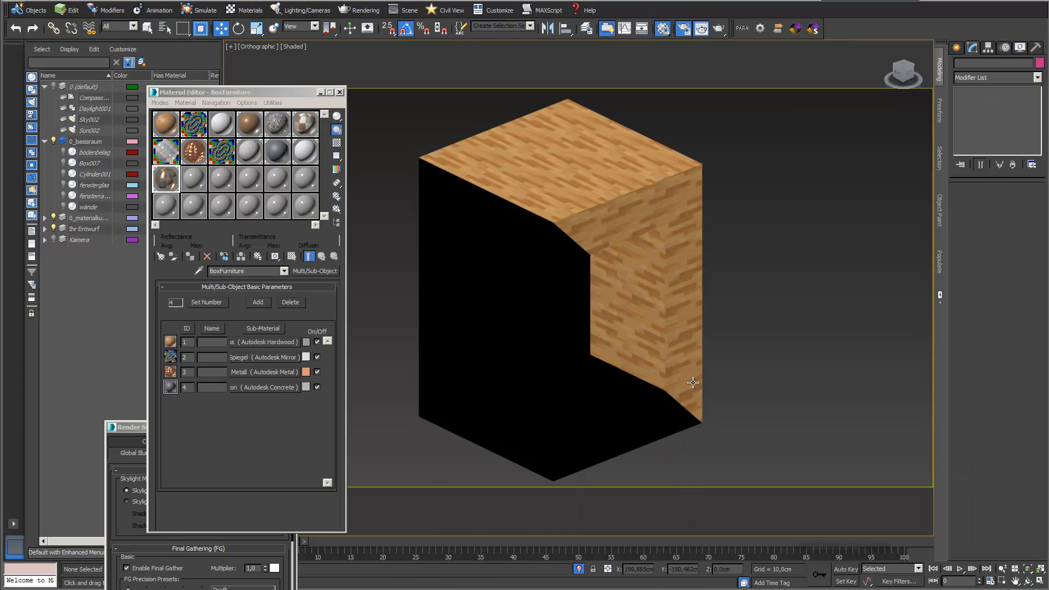
- Add an Edit Poly modifier above the UVW Map of the isolated pedestal and enter its Polygon level
left_click(668, 350)
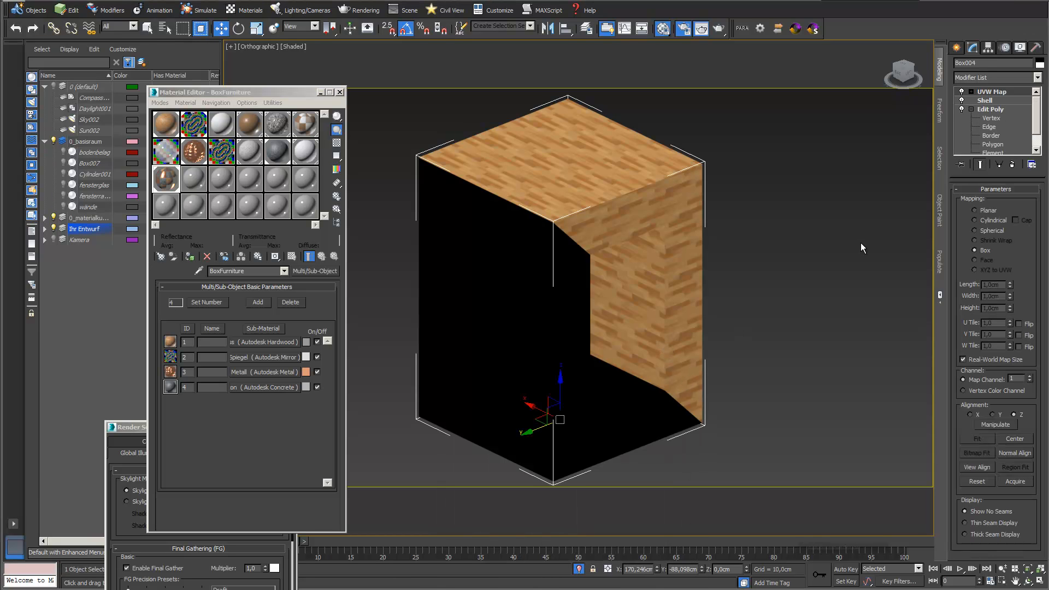
left_click(1037, 78)
scroll(1041, 109, "up", 12)
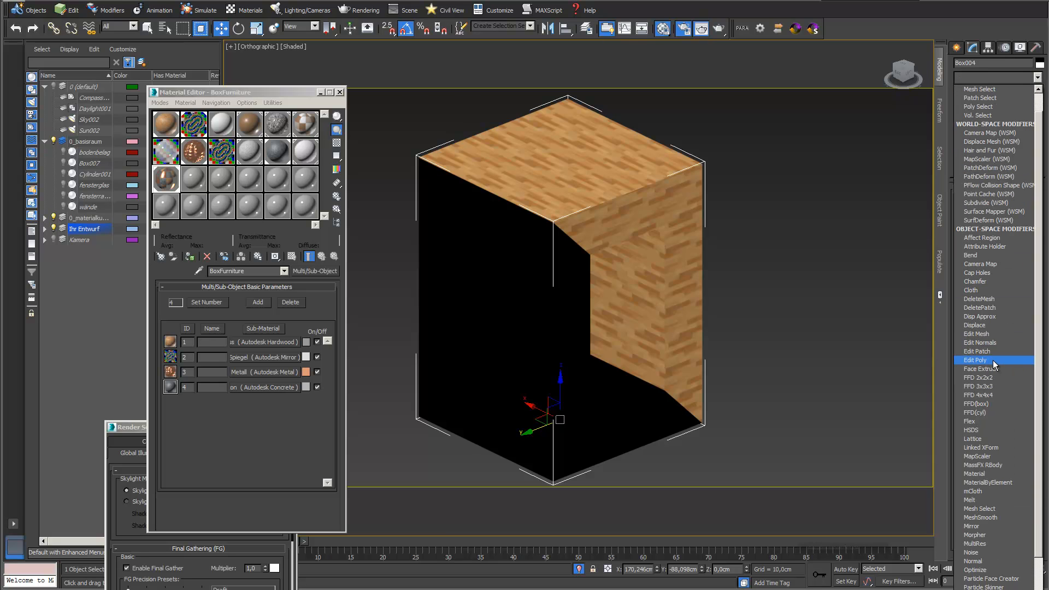
left_click(993, 359)
left_click(971, 92)
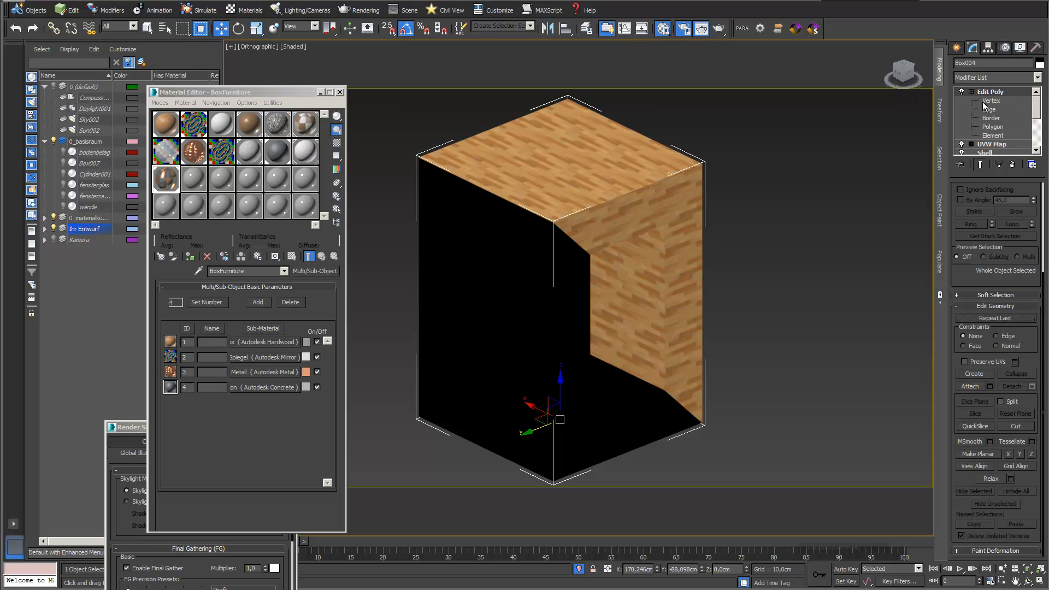
left_click(1002, 126)
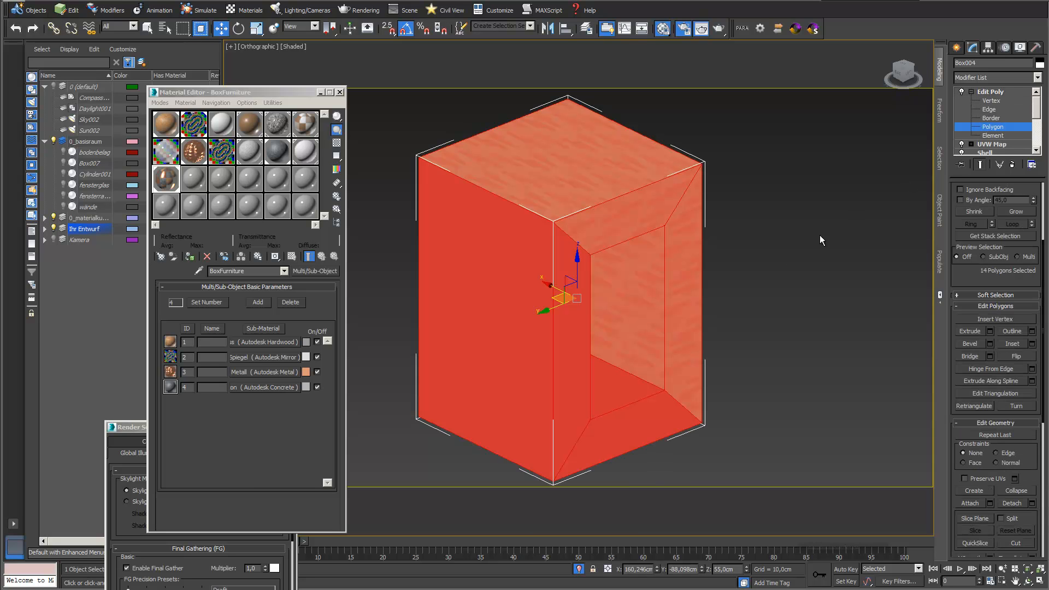
- Select all polygons of the pedestal and set their material ID to 1
left_click(615, 229)
left_click(582, 267)
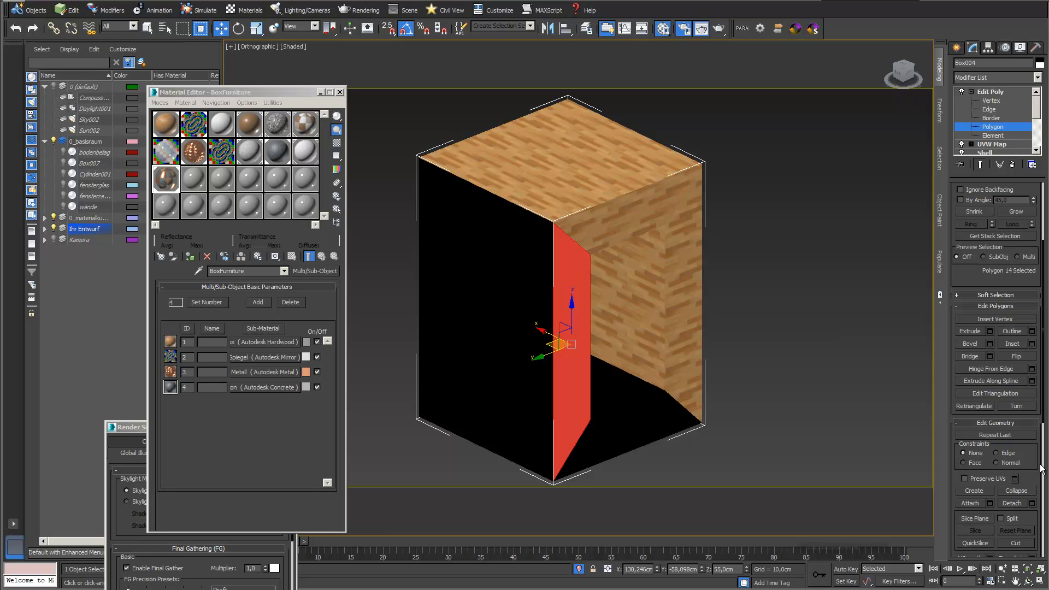
left_click_drag(1025, 448, 1039, 171)
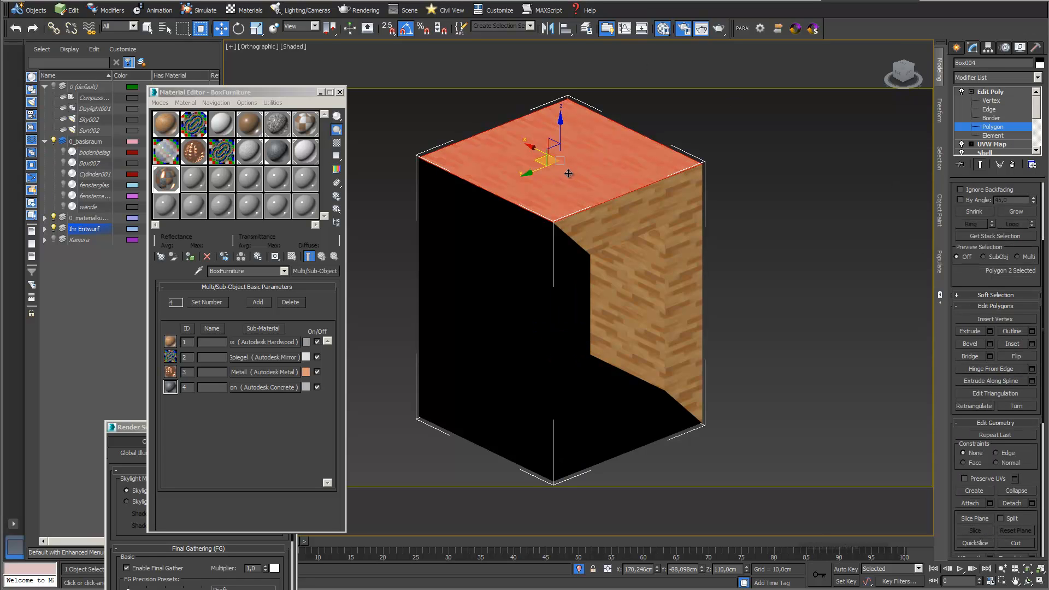
left_click_drag(1021, 478, 1021, 246)
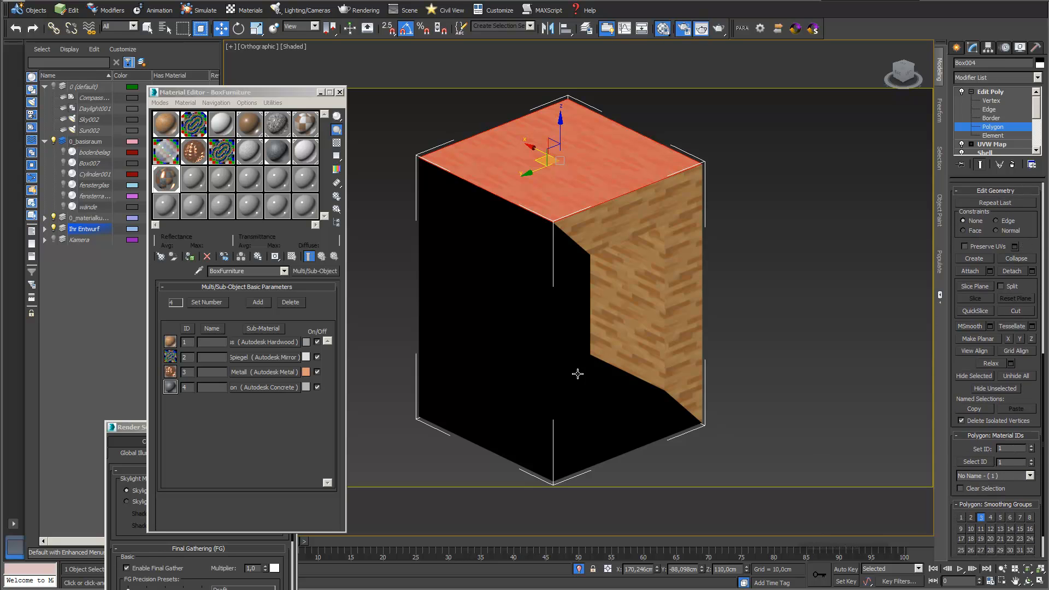
left_click(516, 347)
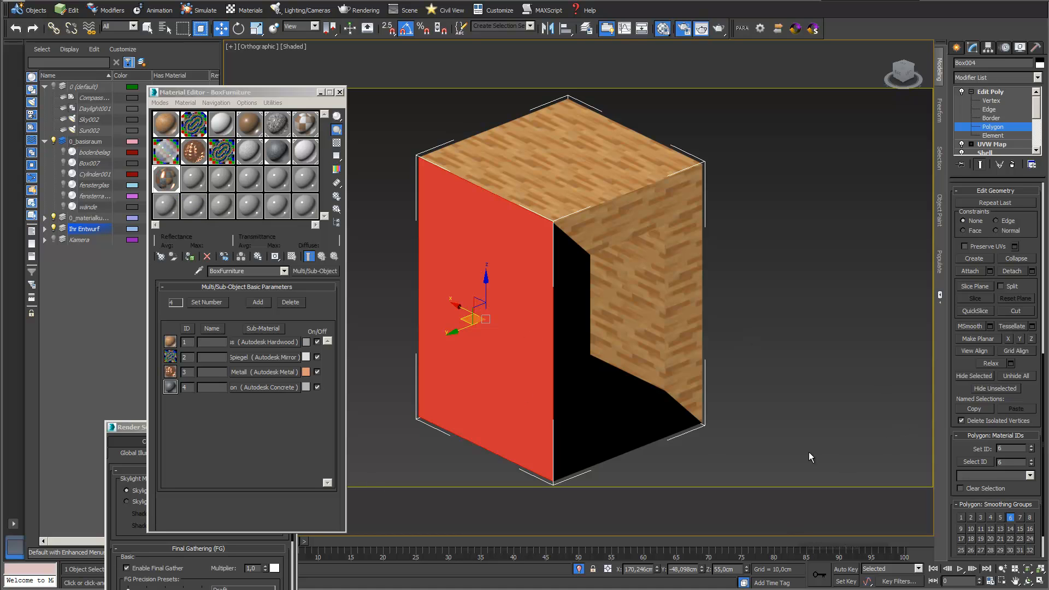
key("ctrl+a")
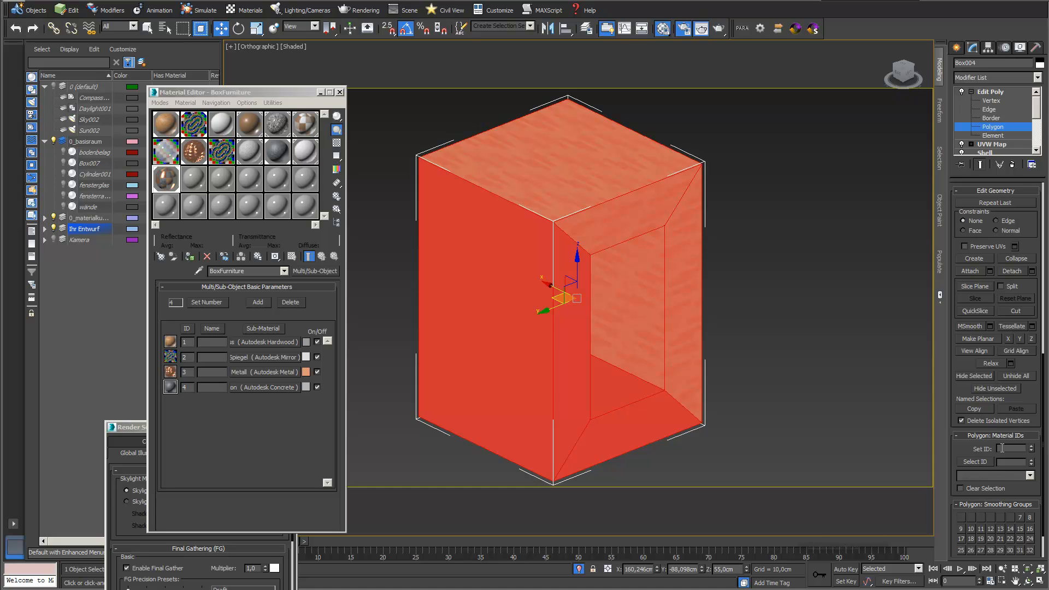
type("1")
key("Return")
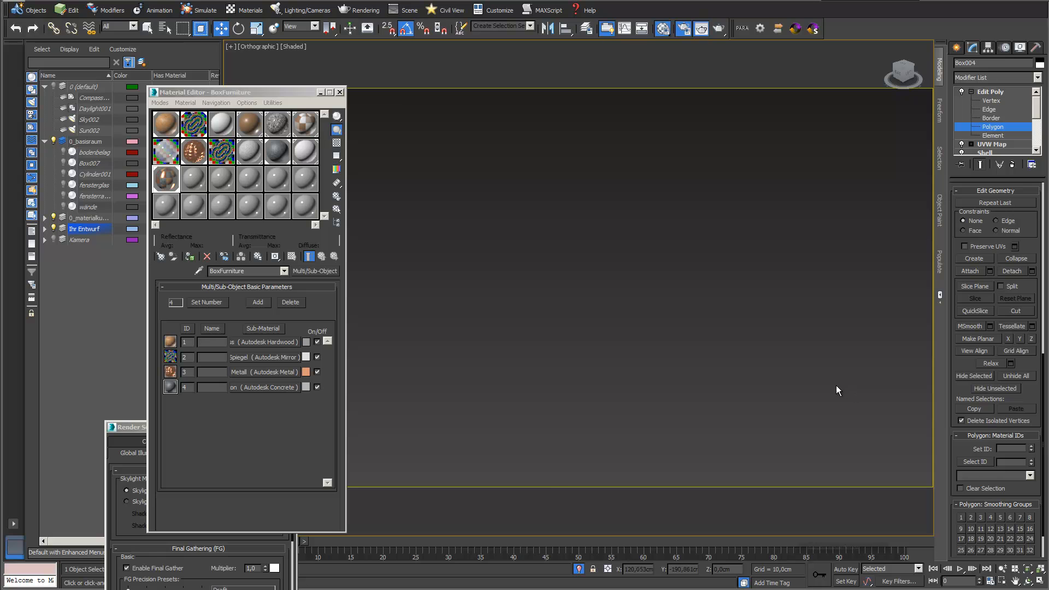
key("ctrl+z")
- Select the four frame polygons around the pedestal's front opening and set their material ID to 2
left_click(611, 227)
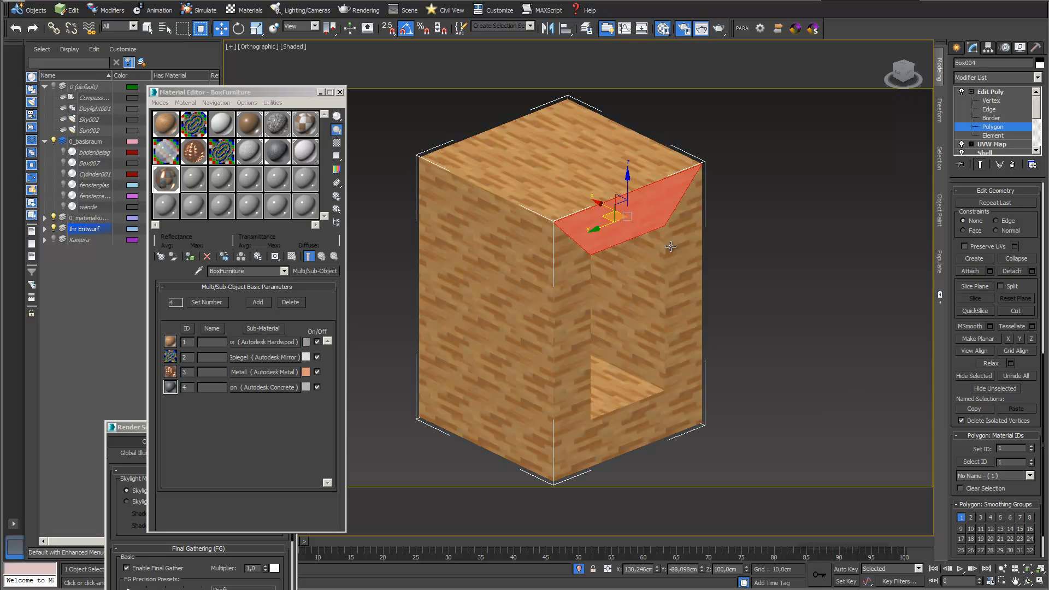
left_click(689, 269)
left_click(661, 416, "ctrl")
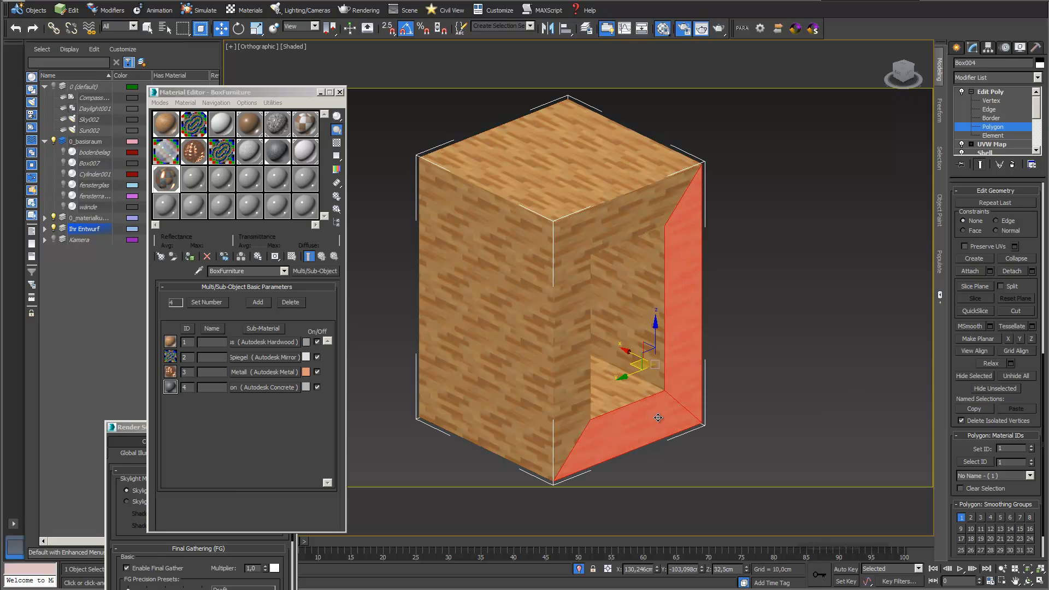
left_click(573, 381, "ctrl")
left_click(623, 227, "ctrl")
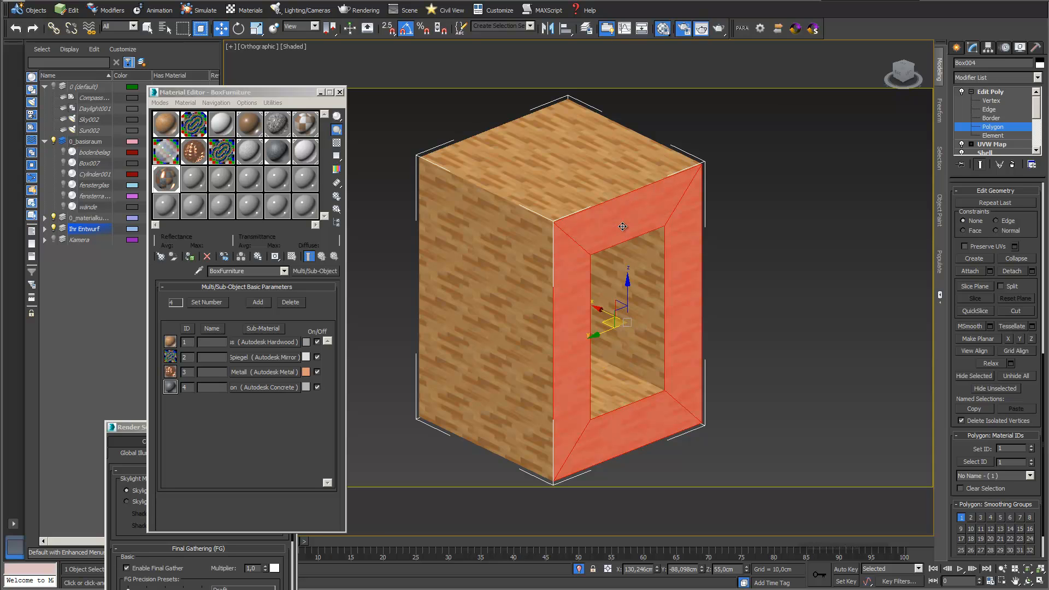
double_click(1011, 449)
key("Return")
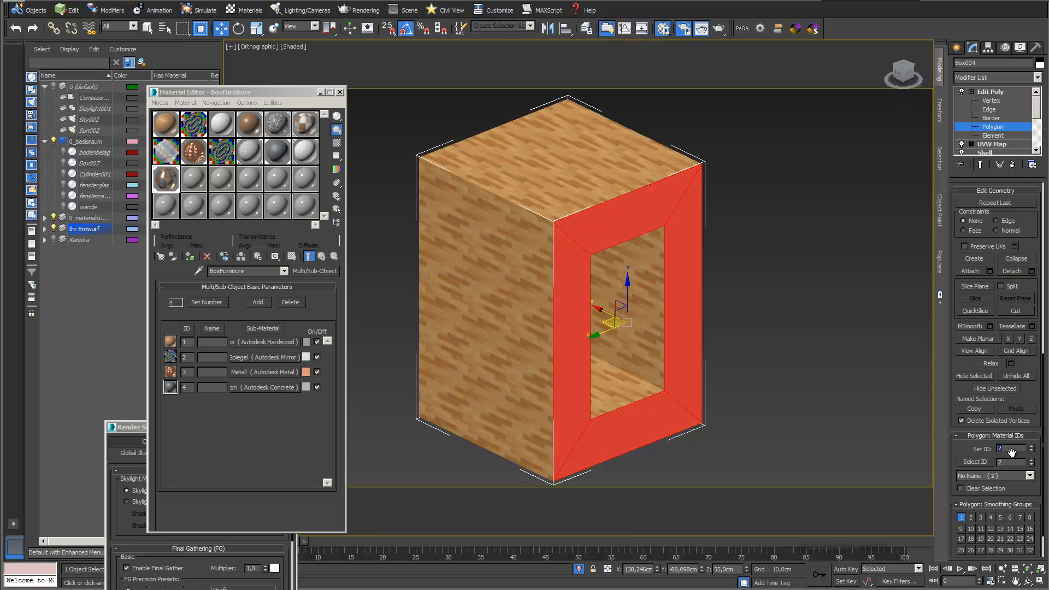
- Select the floor, back and one side wall inside the pedestal's opening and set their material ID to 3
left_click(1028, 582)
left_click_drag(642, 343, 618, 325)
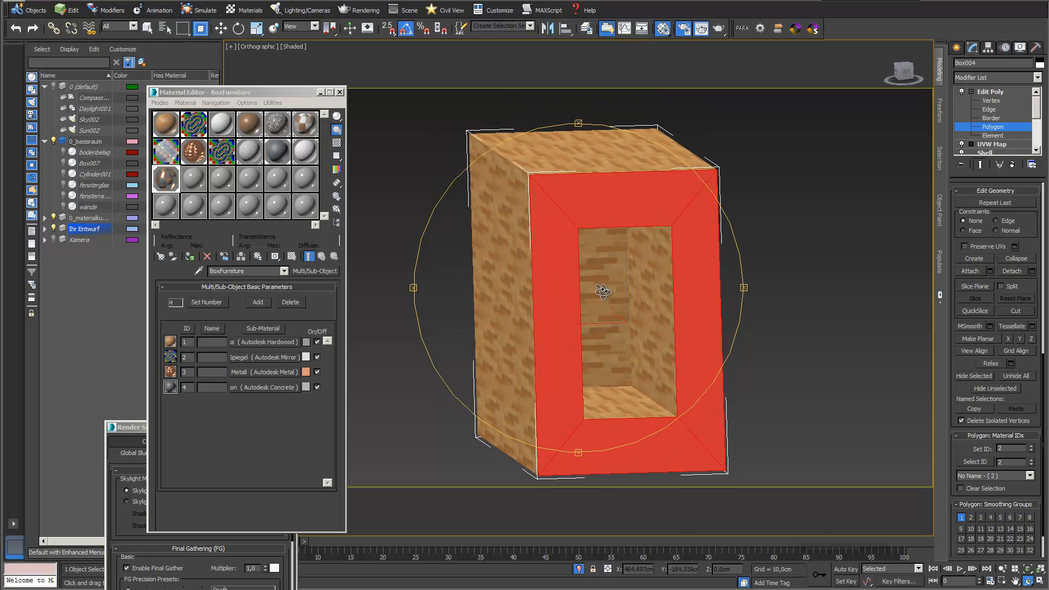
left_click(148, 28)
left_click(598, 403)
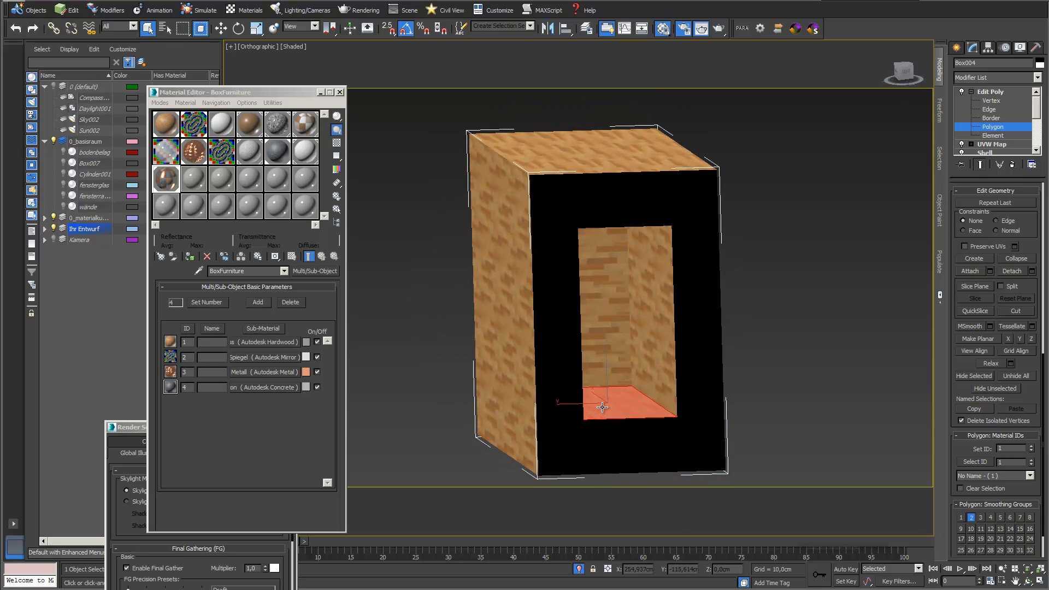
left_click(655, 361, "ctrl")
left_click(600, 300, "ctrl")
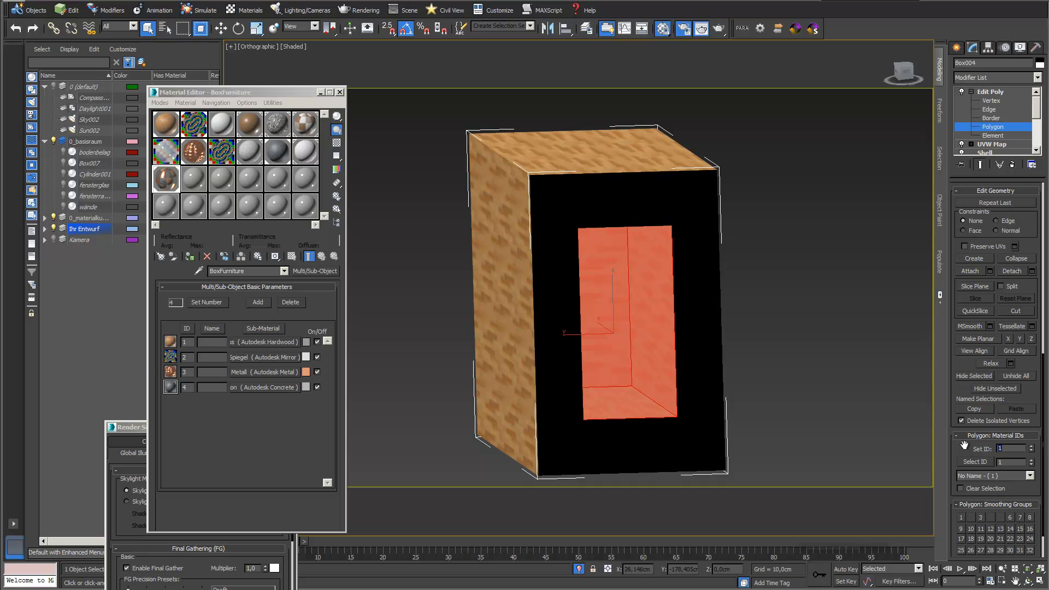
key("Return")
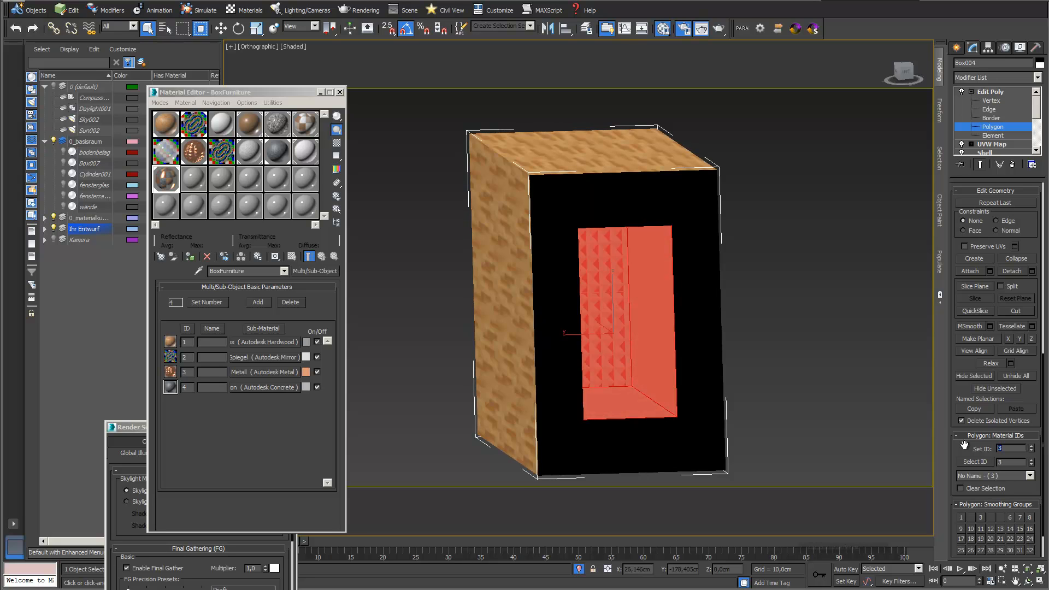
- Select the remaining side wall and the ceiling inside the opening and set their material ID to 3
left_click(1027, 581)
left_click_drag(677, 373, 632, 342)
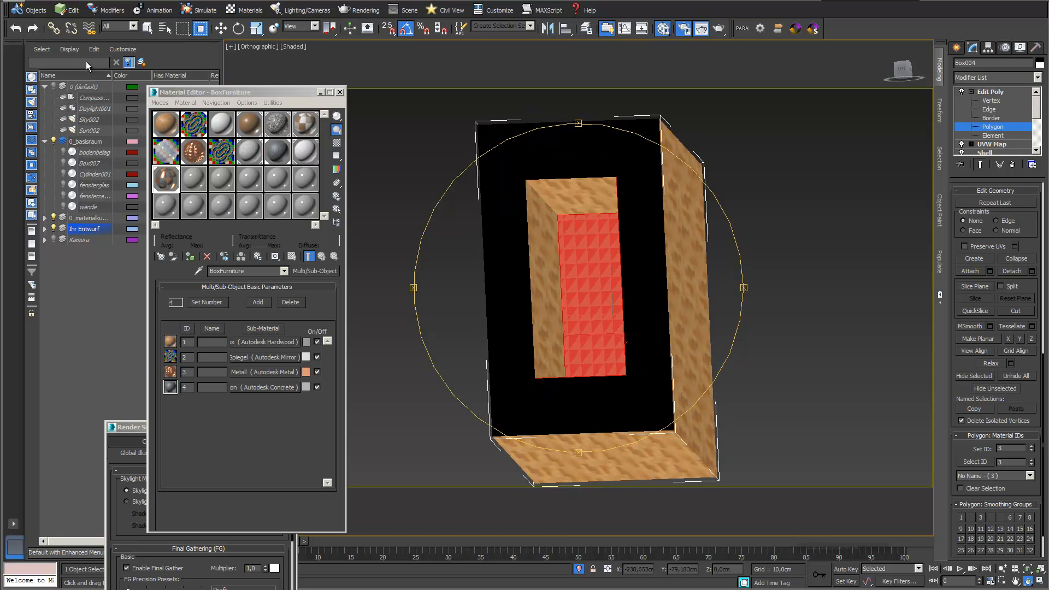
left_click(148, 28)
left_click(545, 266)
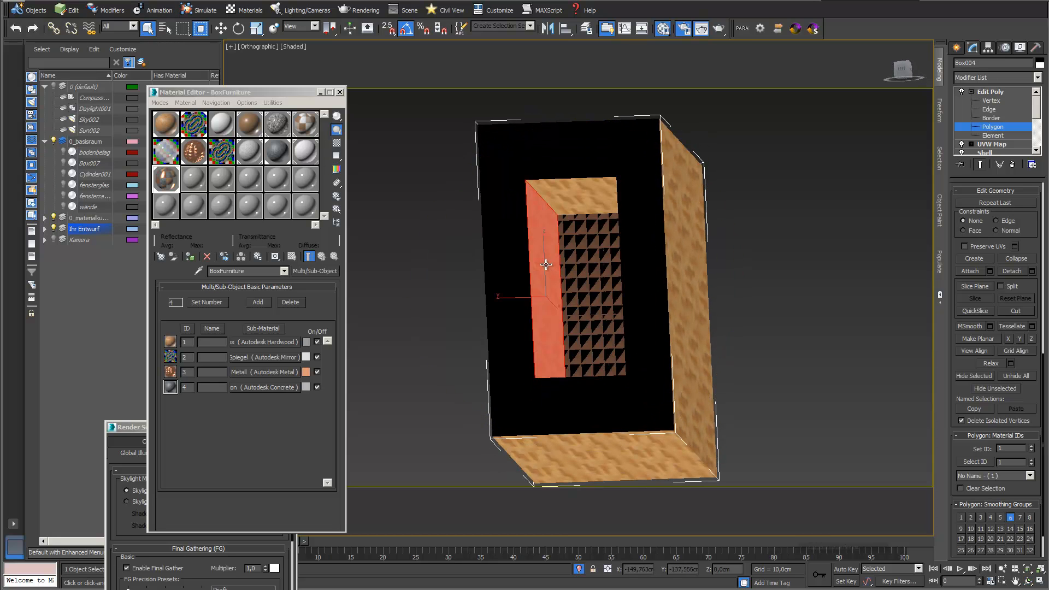
left_click(579, 201, "ctrl")
left_click(1017, 448)
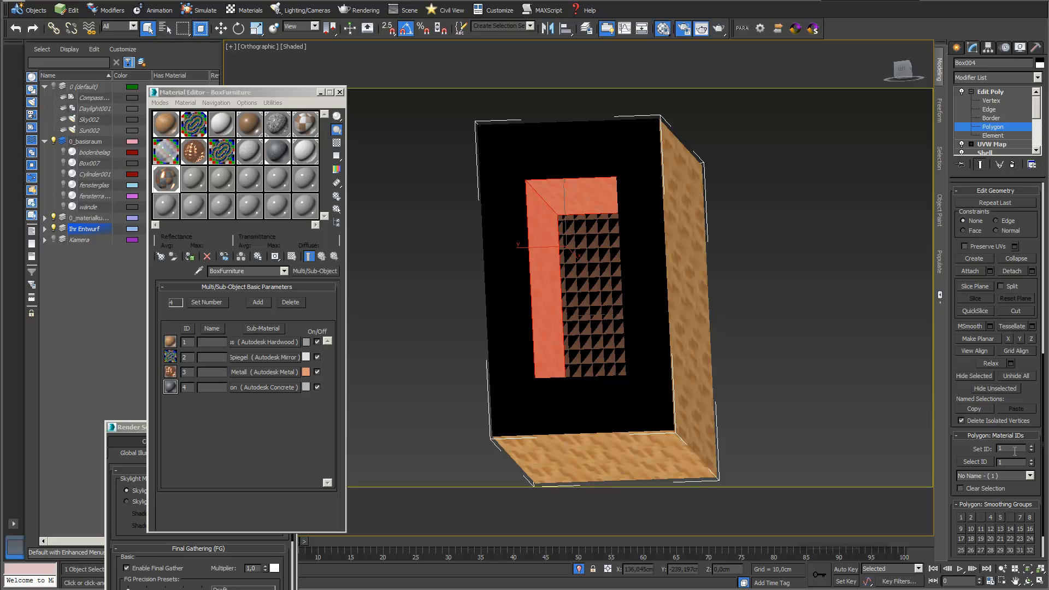
type("3")
key("Return")
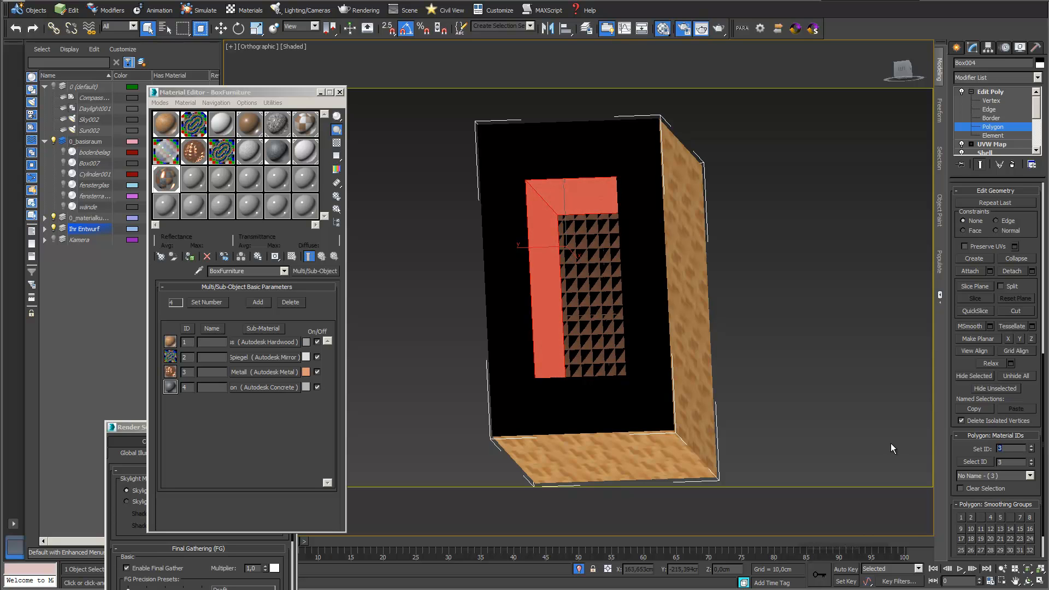
- End the pedestal's isolation and render the camera_detail_01 view to check the assigned materials
left_click(579, 569)
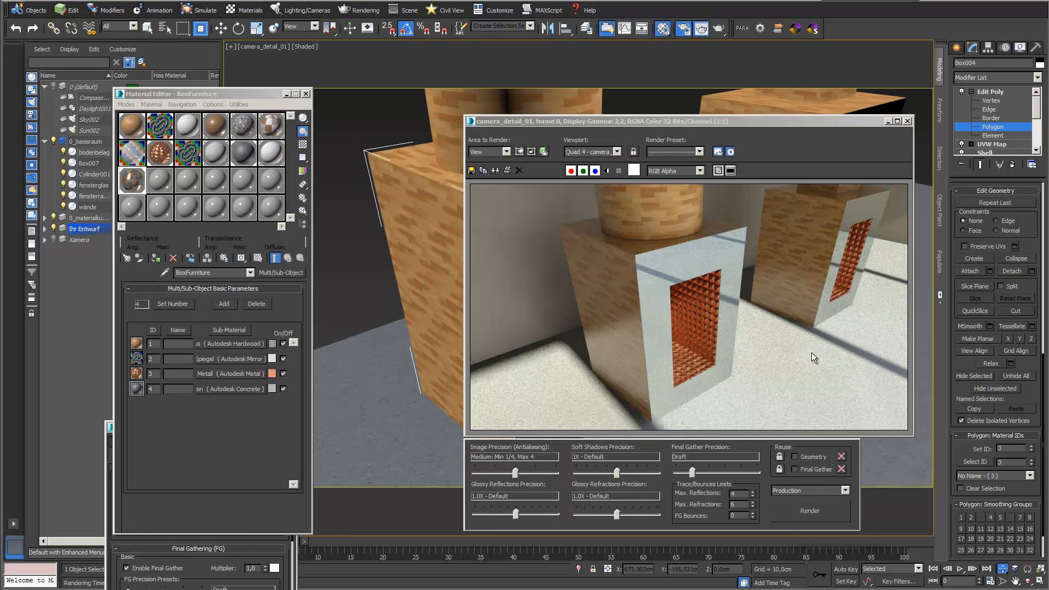
left_click_drag(782, 120, 652, 81)
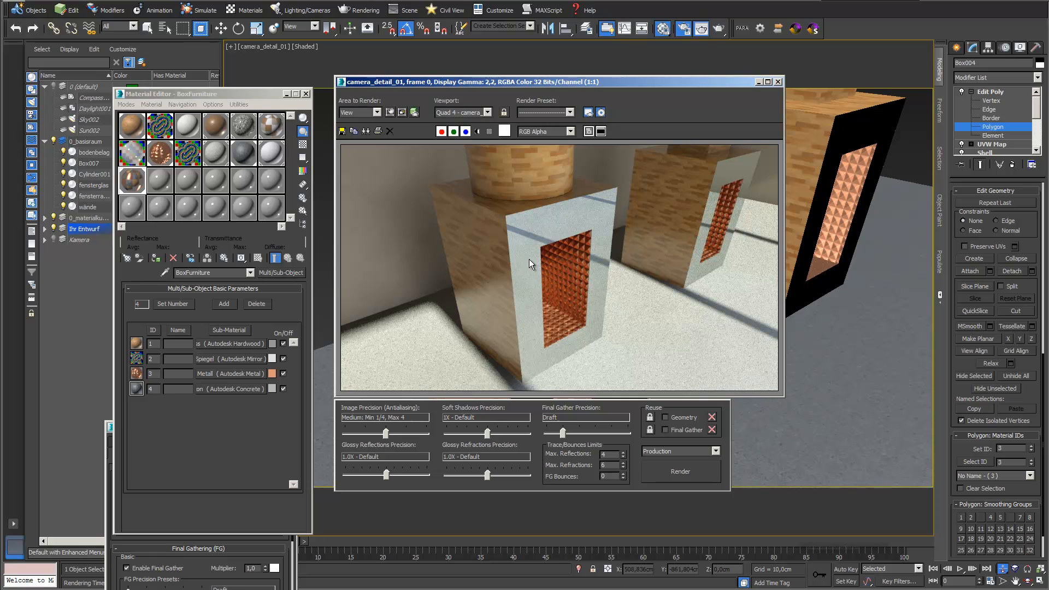
- Rename the pedestal's Edit Poly modifier with a name beginning EP_SetIDMateri
right_click(987, 95)
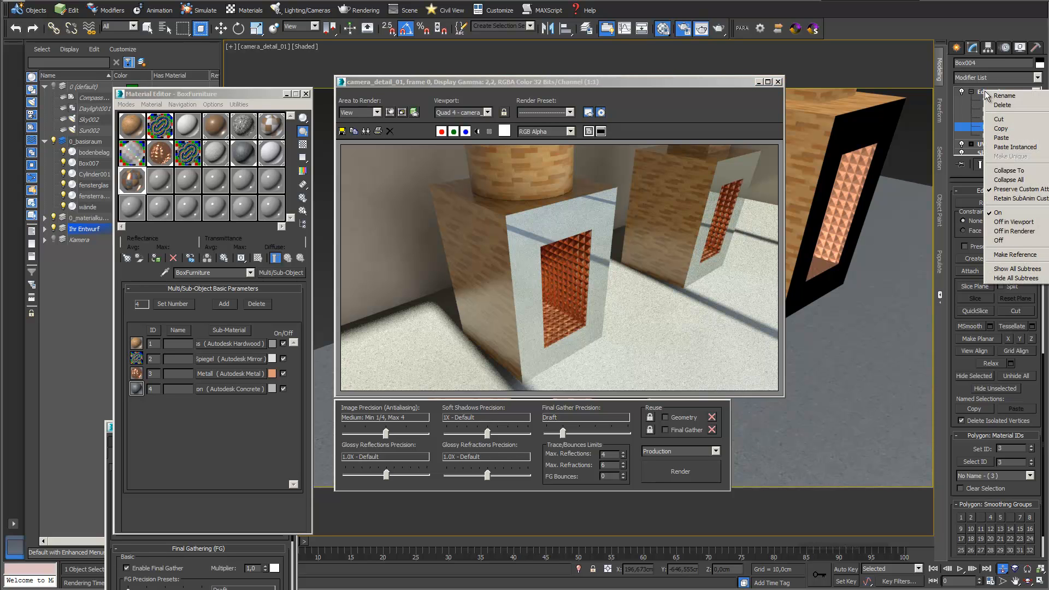
left_click(1003, 96)
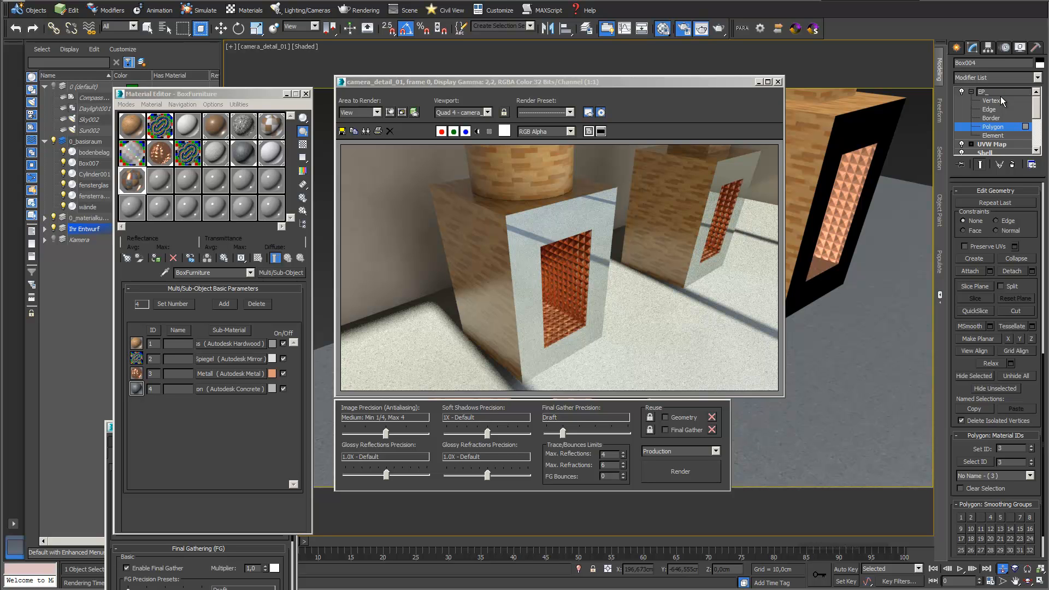
type("EP_SetIDMateri")
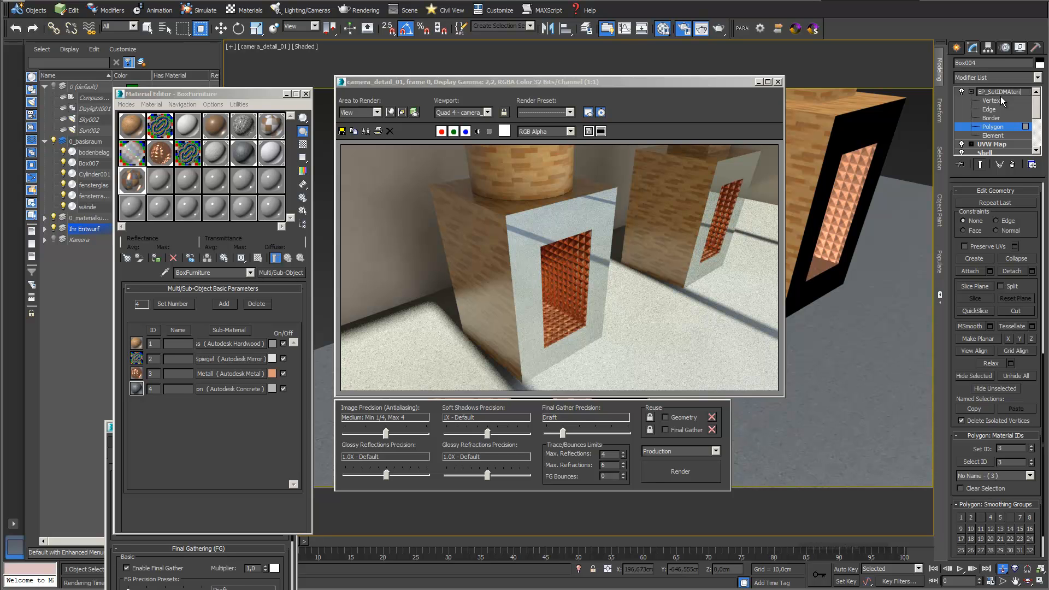